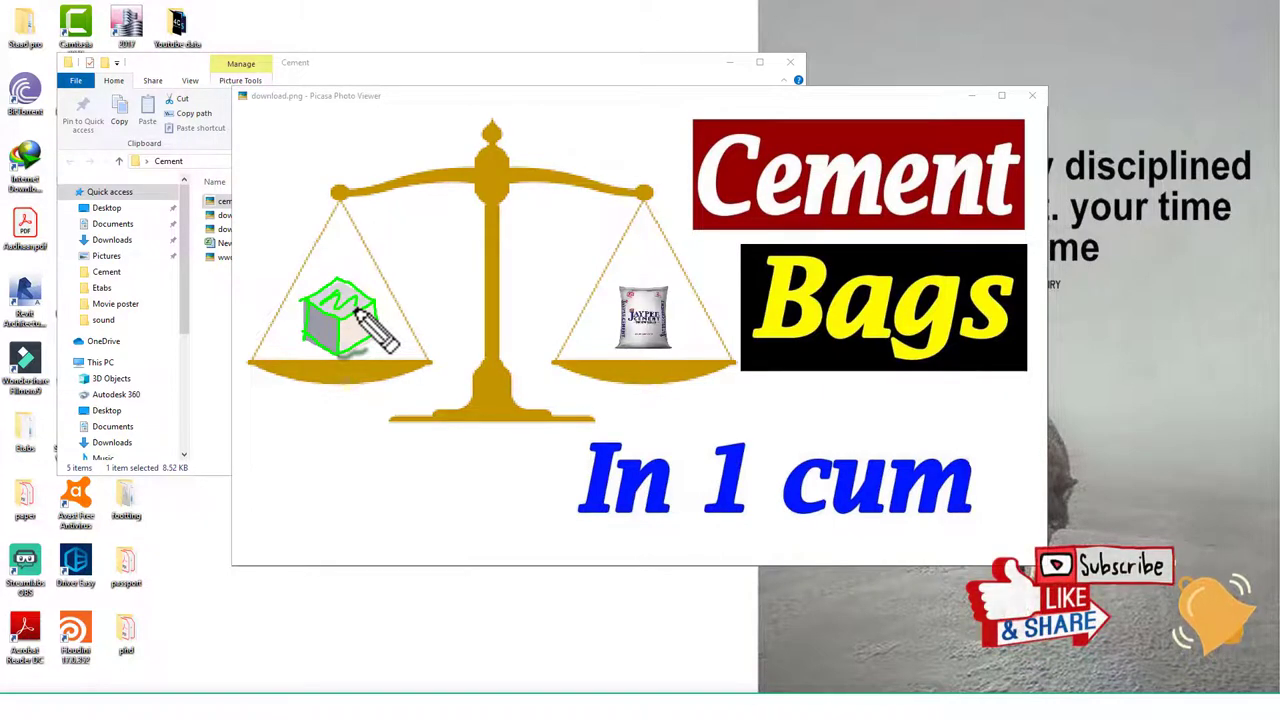
# Step: Open New Microsoft Excel Worksheet.xlsx from the Cement folder
pyautogui.moveTo(360, 313); pyautogui.dragTo(362, 315)
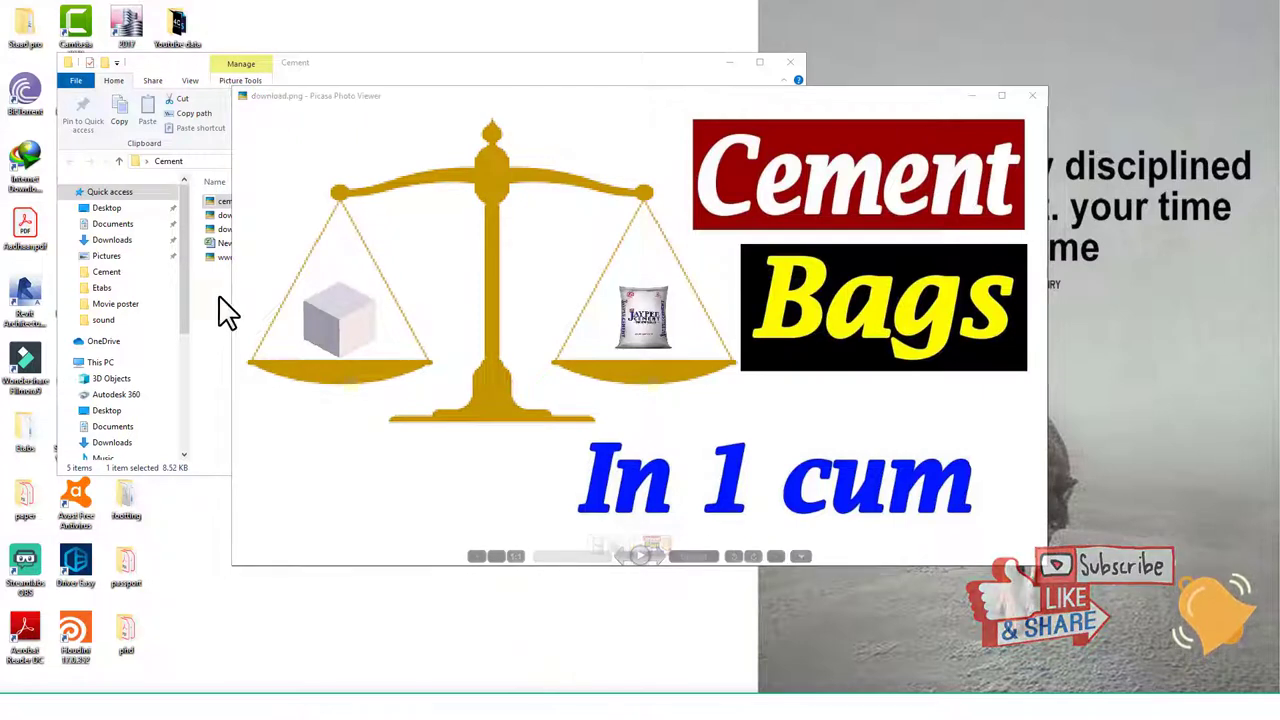
pyautogui.click(209, 318)
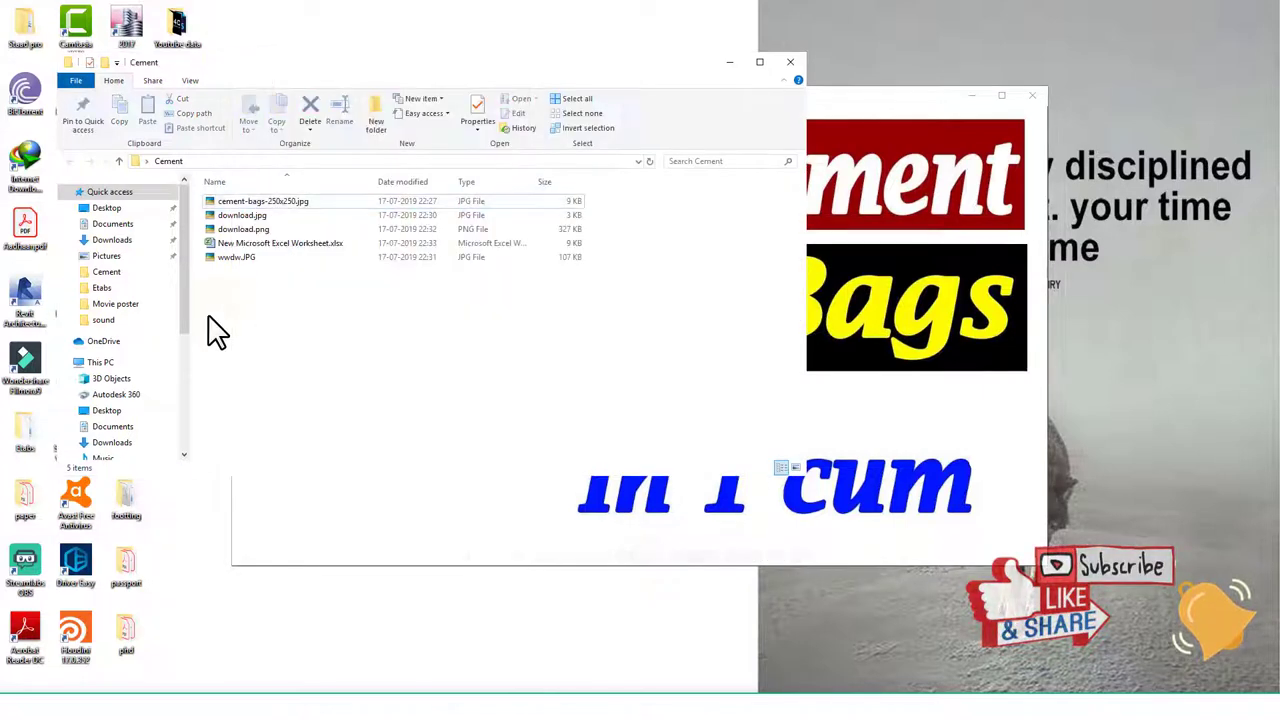
pyautogui.click(266, 246)
pyautogui.doubleClick(271, 250)
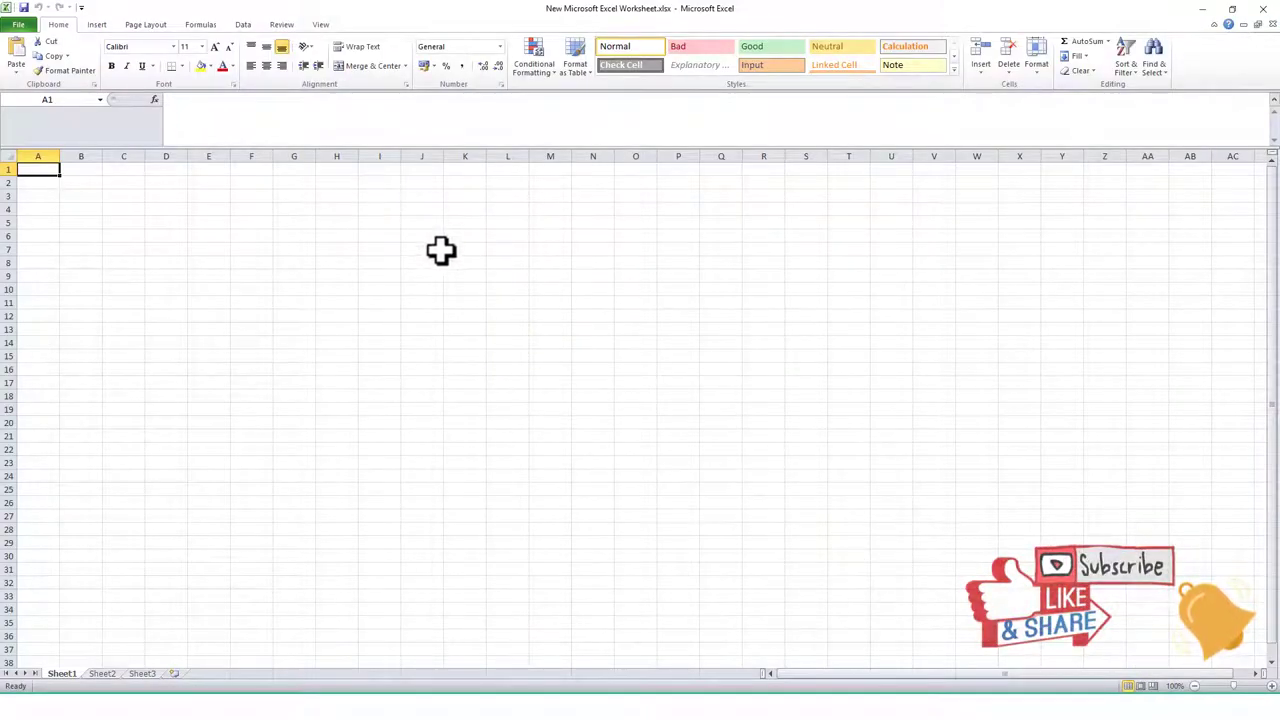
# Step: Enter the question "What is the density of cement" in cell I5
pyautogui.click(380, 224)
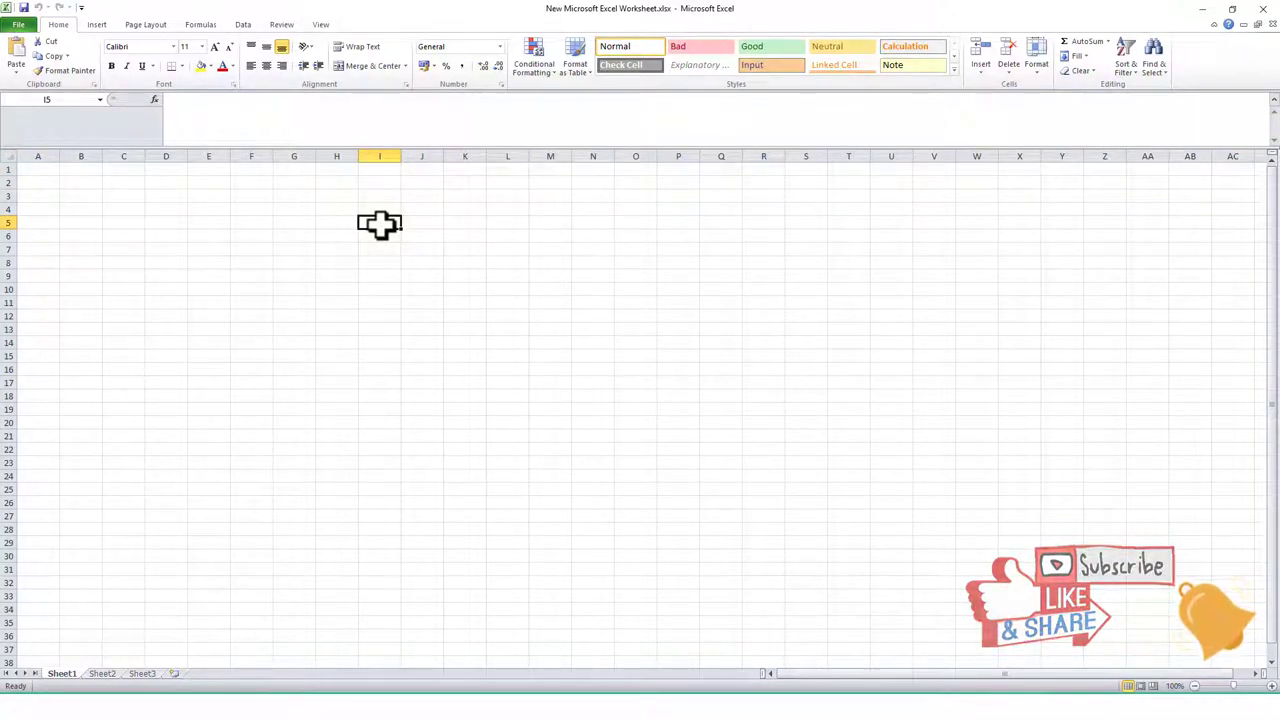
pyautogui.write('What is the density of cement')
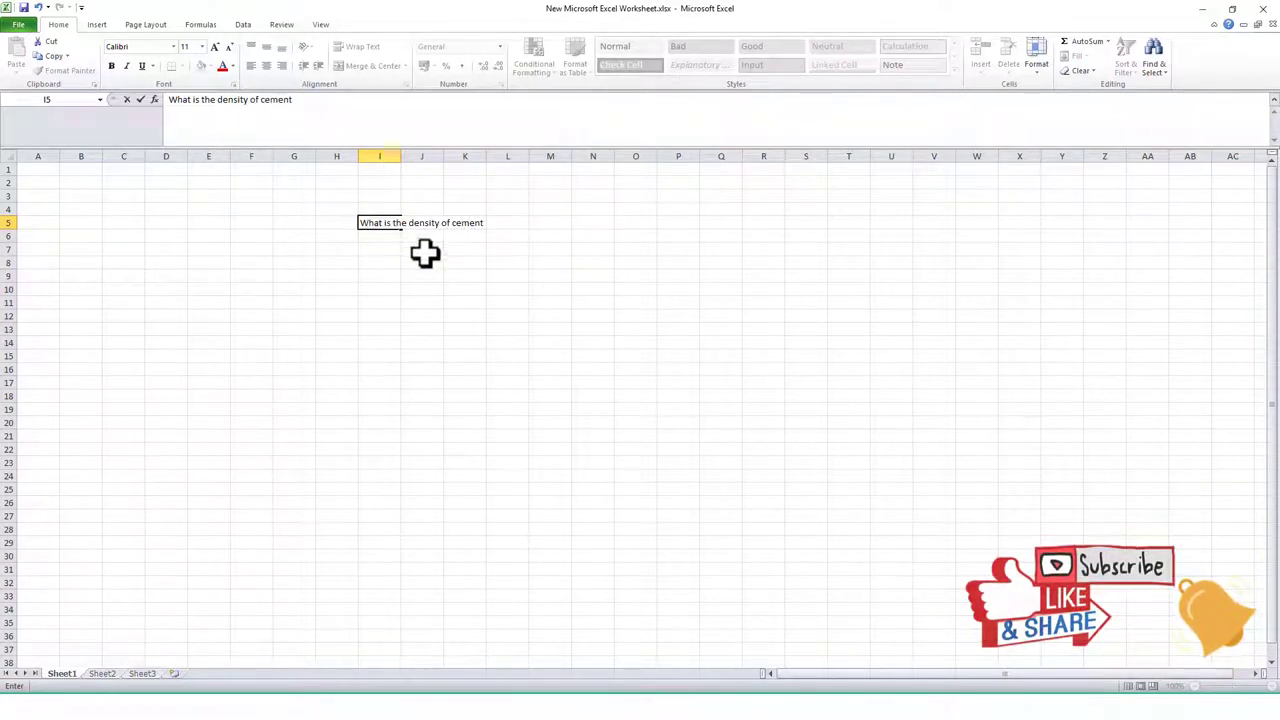
pyautogui.click(423, 250)
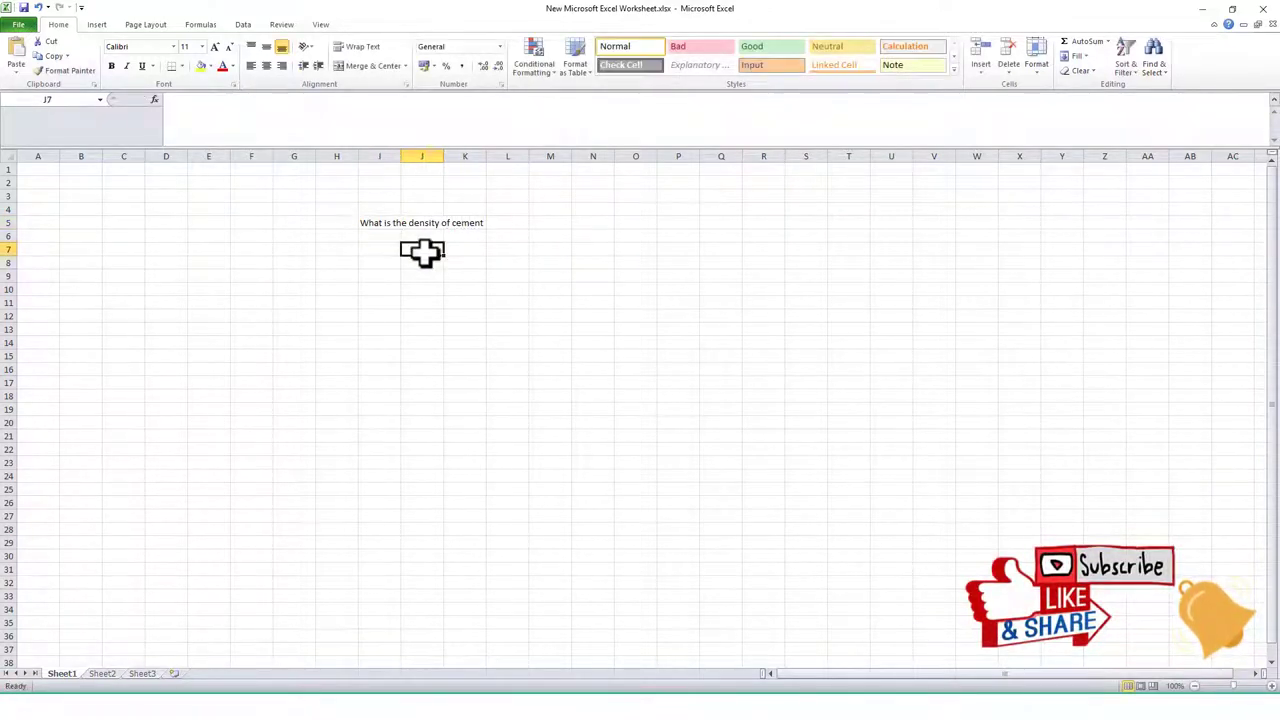
# Step: Increase the font size of cells I5 to K5 to 20
pyautogui.click(374, 223)
pyautogui.moveTo(374, 223); pyautogui.dragTo(466, 226)
pyautogui.click(214, 47)
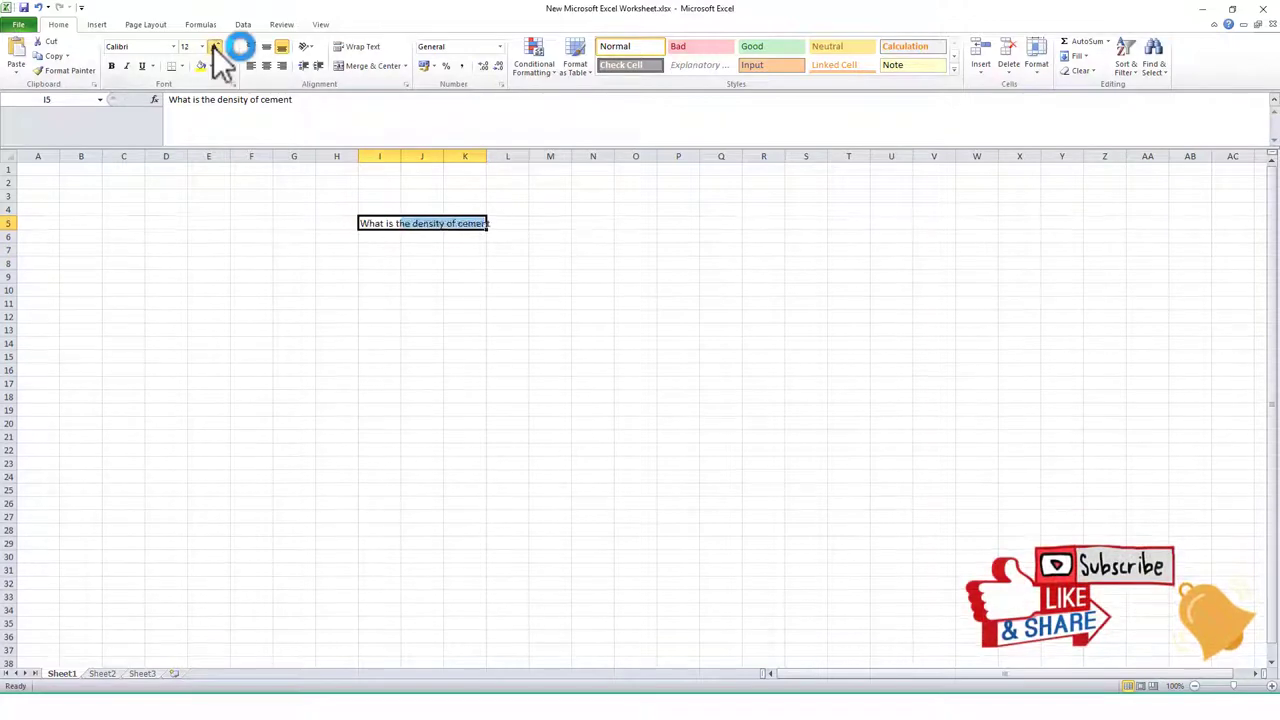
pyautogui.click(214, 47)
pyautogui.click(214, 47)
pyautogui.click(214, 47)
pyautogui.click(537, 311)
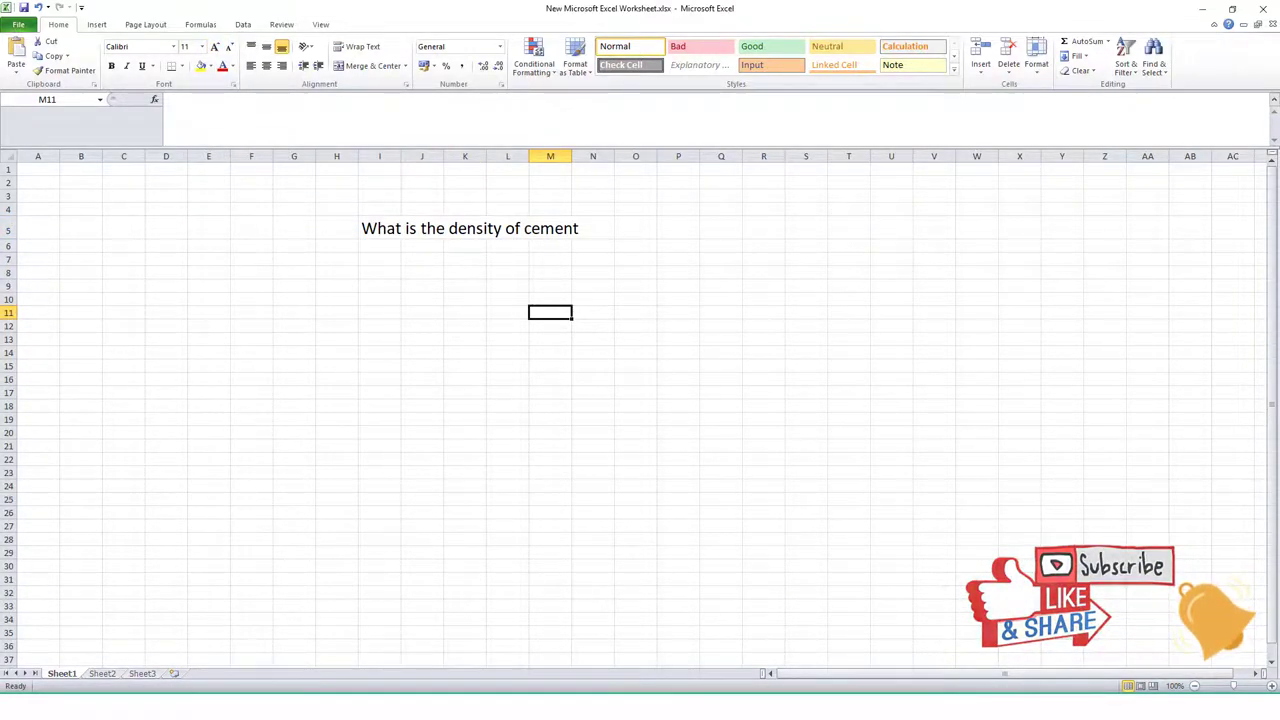
# Step: Switch to is.875.1.1987.pdf in Acrobat Reader, find the Cement entry in the unit weight table and circle the ordinary cement values
pyautogui.hotkey('alt', 'Tab')
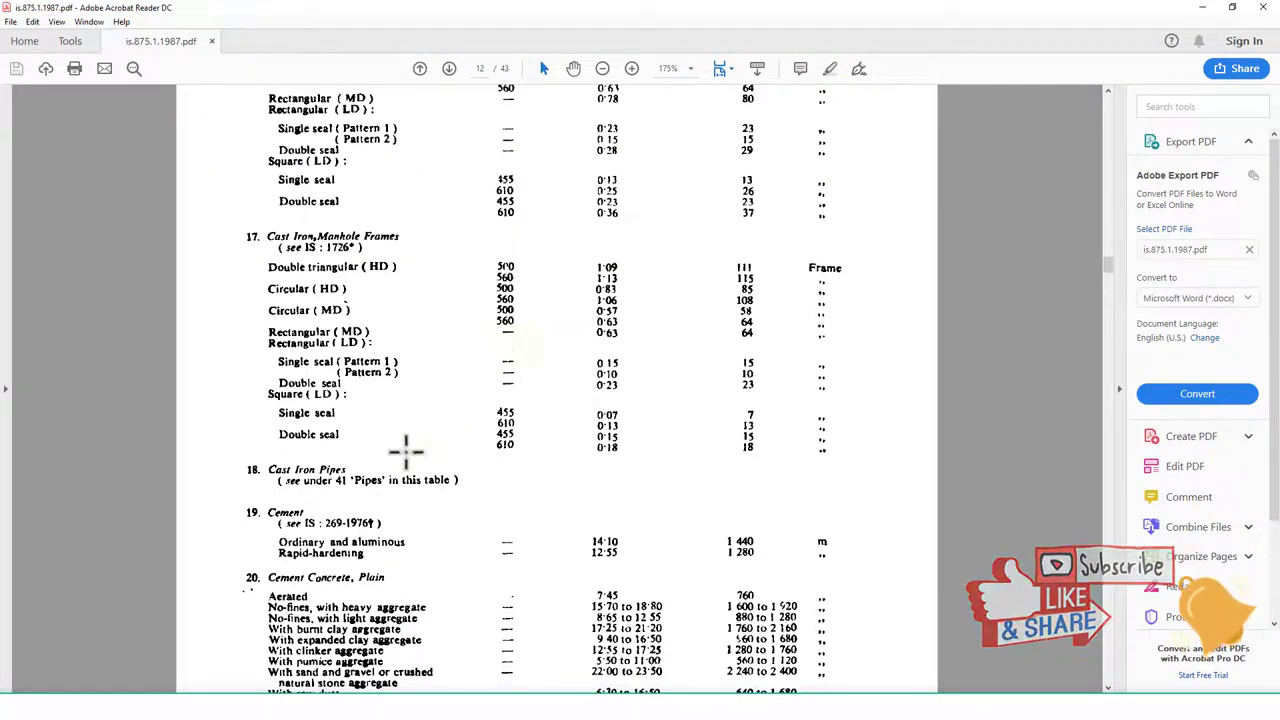
pyautogui.scroll(3, 545, 439)
pyautogui.scroll(-10, 563, 440)
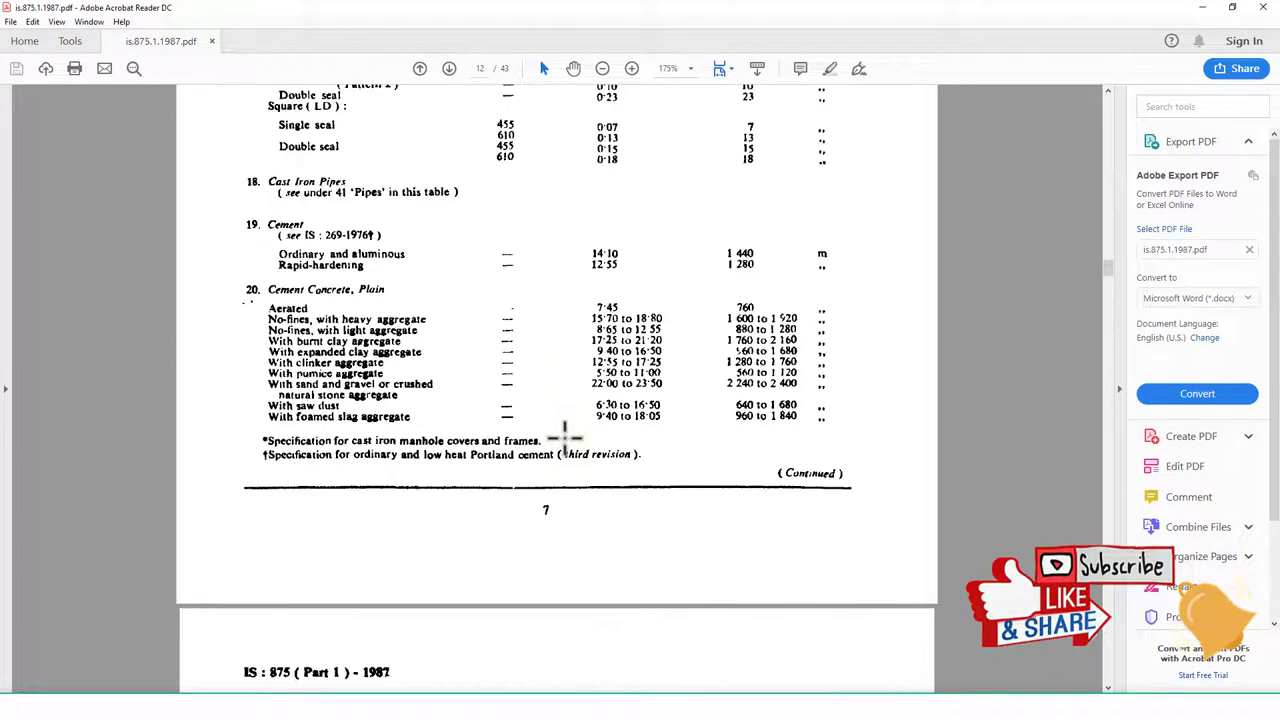
pyautogui.scroll(2, 519, 533)
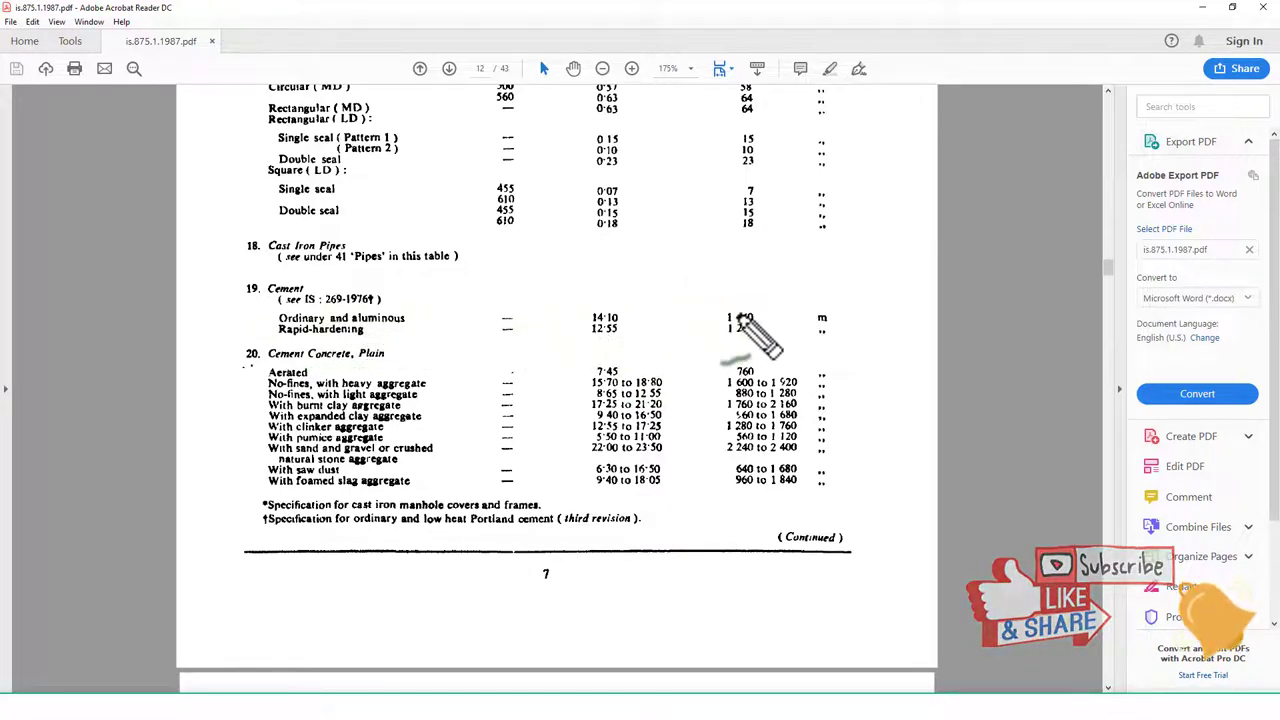
pyautogui.moveTo(772, 304)
pyautogui.mouseDown()
pyautogui.moveTo(748, 299)
pyautogui.moveTo(722, 326)
pyautogui.moveTo(770, 316)
pyautogui.mouseUp()
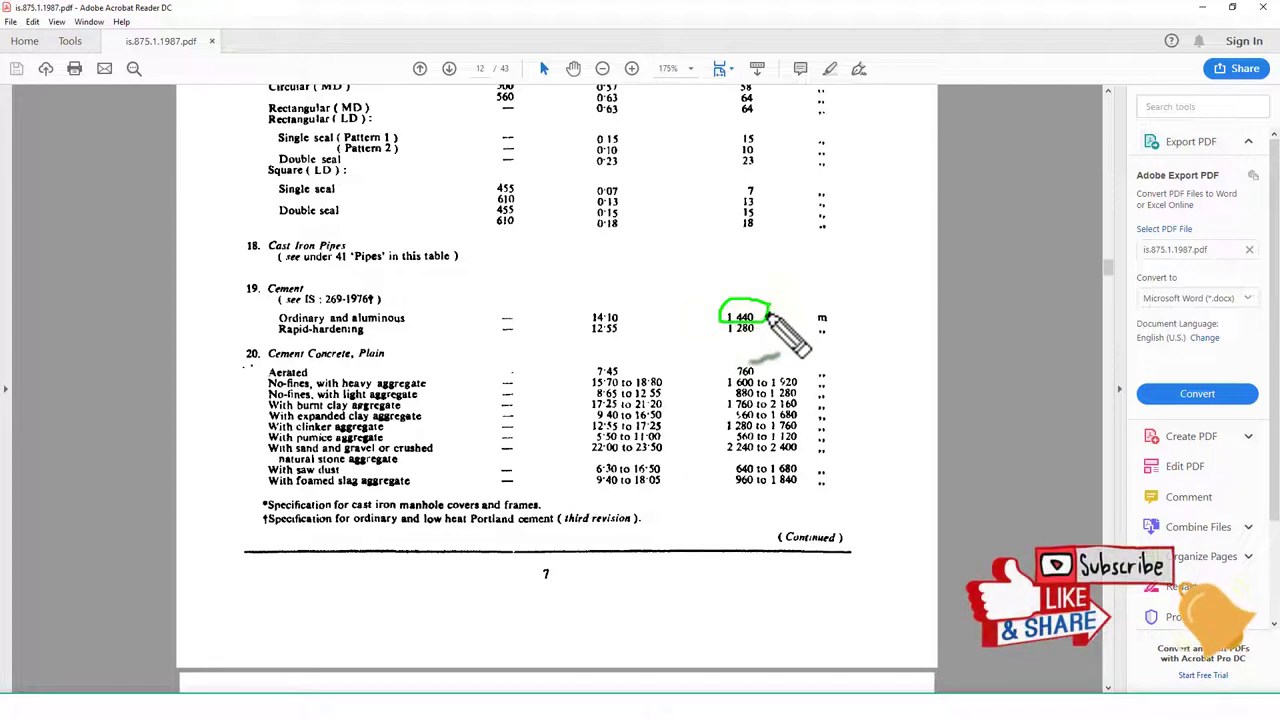
pyautogui.moveTo(632, 306)
pyautogui.mouseDown()
pyautogui.moveTo(588, 304)
pyautogui.moveTo(647, 336)
pyautogui.mouseUp()
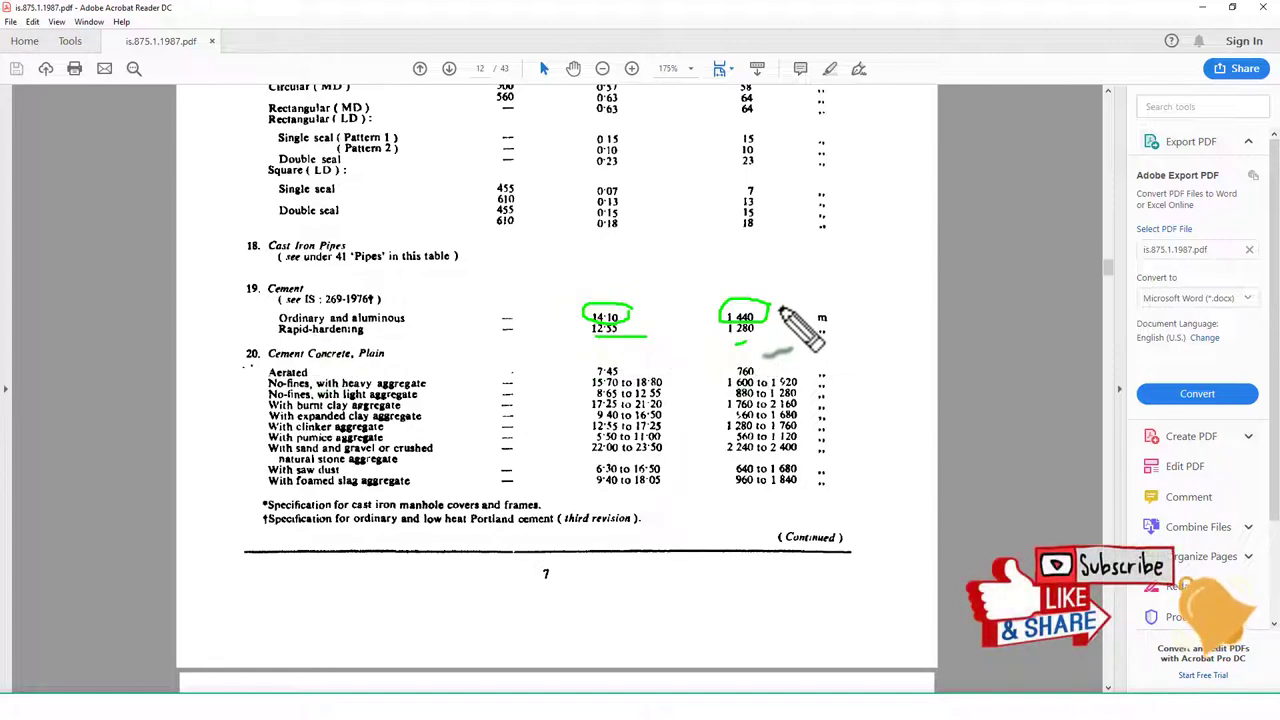
# Step: Clear the marks, box the 1440 value for ordinary cement and write Kg/m³ beside it as a temporary annotation
pyautogui.press('e')
pyautogui.moveTo(708, 282)
pyautogui.mouseDown()
pyautogui.moveTo(708, 328)
pyautogui.moveTo(760, 328)
pyautogui.moveTo(692, 290)
pyautogui.mouseUp()
pyautogui.moveTo(797, 282)
pyautogui.mouseDown()
pyautogui.moveTo(797, 325)
pyautogui.moveTo(825, 322)
pyautogui.moveTo(855, 272)
pyautogui.moveTo(885, 298)
pyautogui.moveTo(890, 288)
pyautogui.mouseUp()
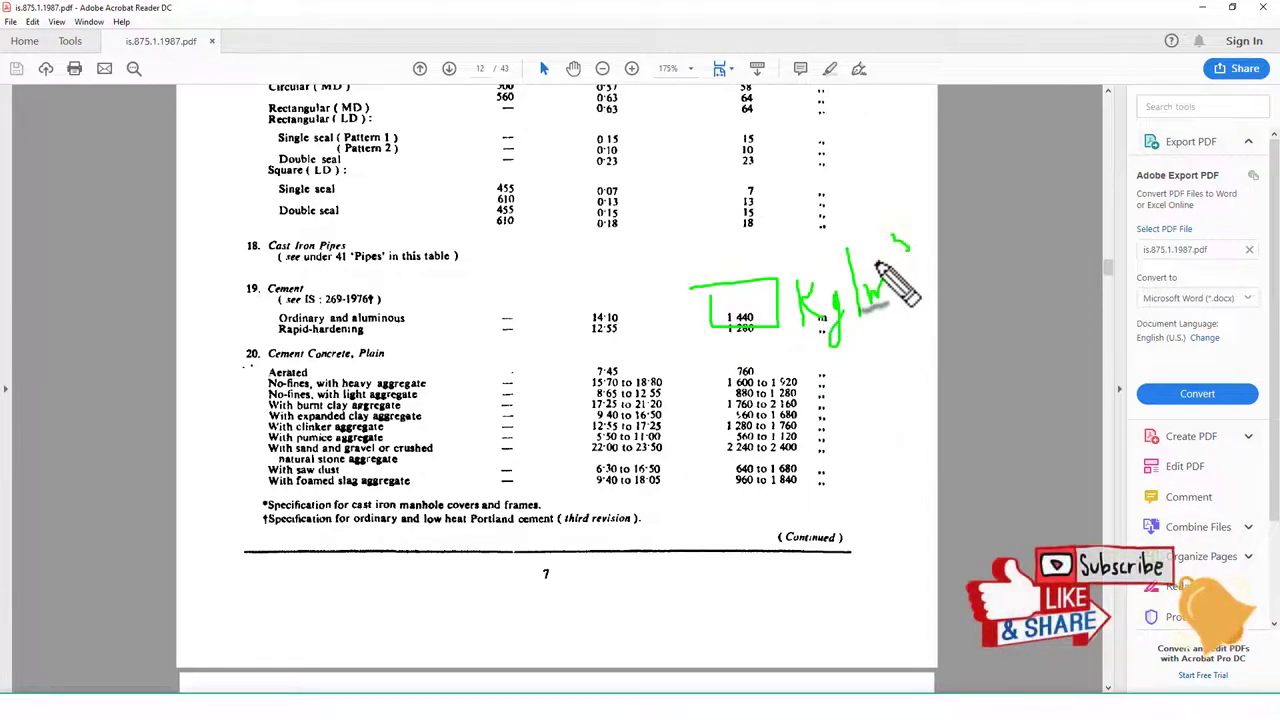
pyautogui.press('Escape')
# Step: Check the unit headings of the Weight/Mass columns at the start of the table page and mark the kg column
pyautogui.scroll(3, 680, 295)
pyautogui.scroll(3, 680, 295)
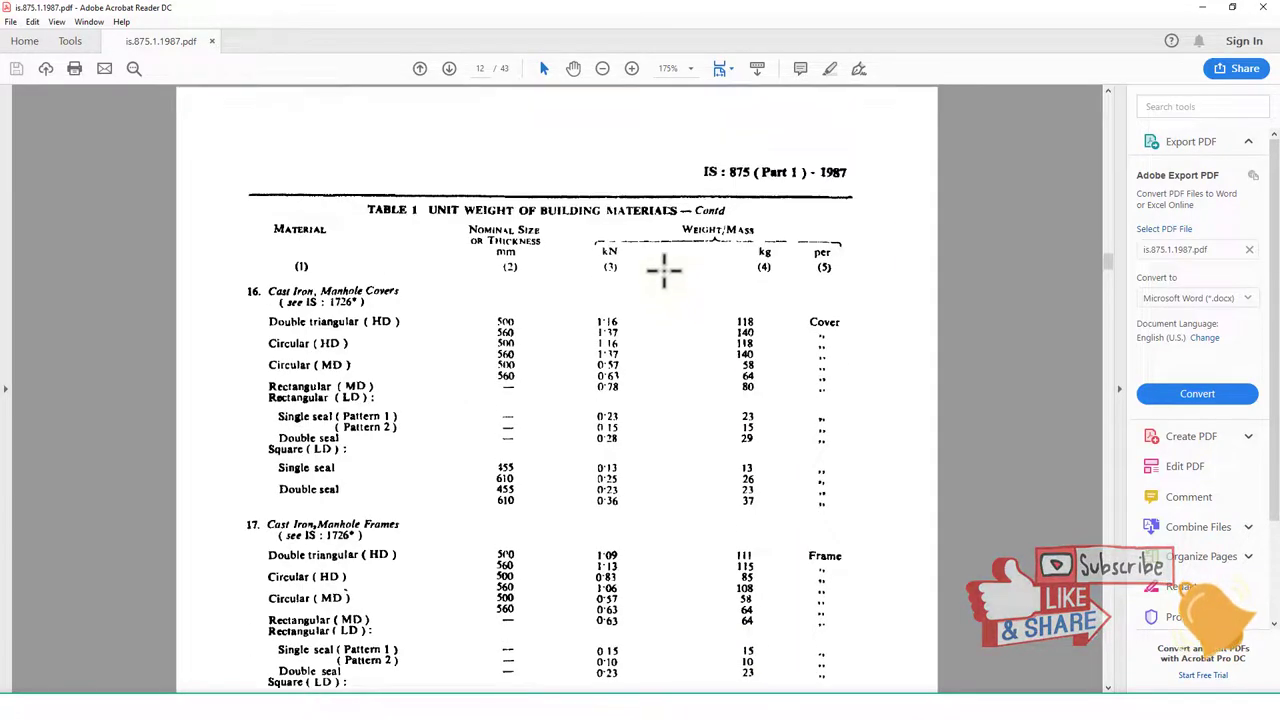
pyautogui.moveTo(745, 265)
pyautogui.mouseDown()
pyautogui.moveTo(775, 262)
pyautogui.moveTo(765, 268)
pyautogui.mouseUp()
pyautogui.press('Escape')
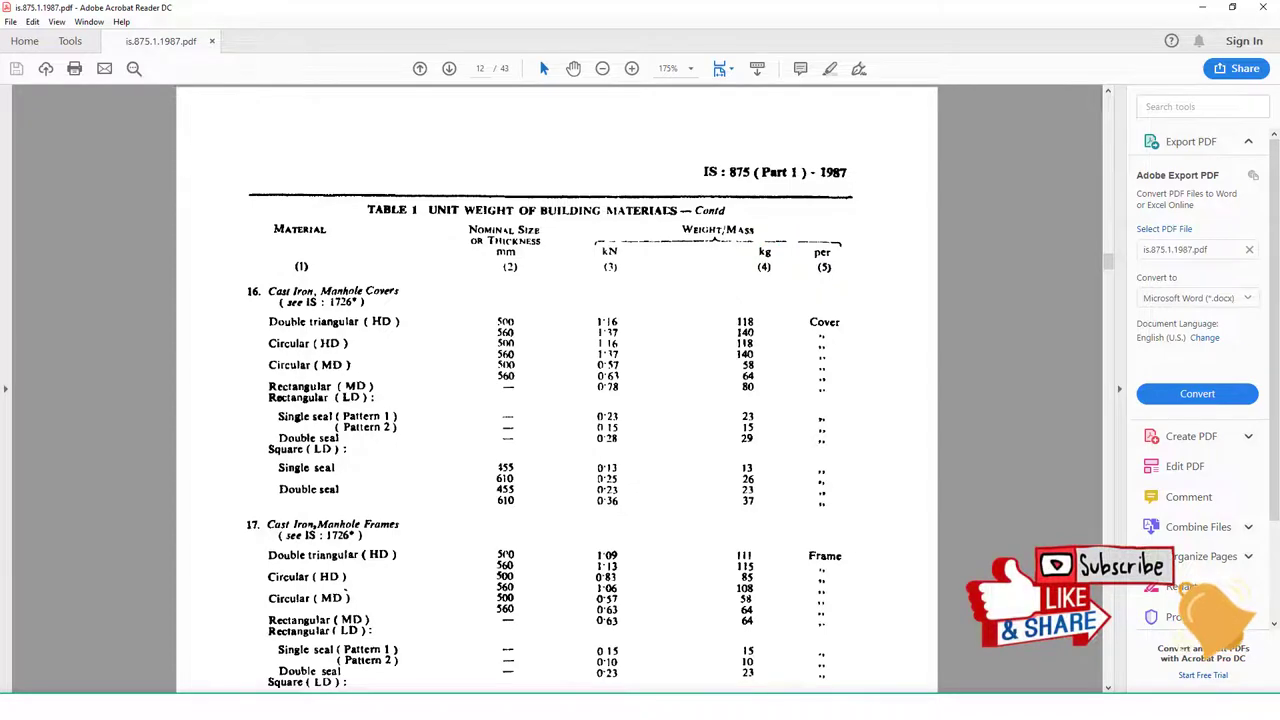
# Step: Switch back to the Excel worksheet and widen columns M and I, making column I fit the density question
pyautogui.hotkey('alt', 'Tab')
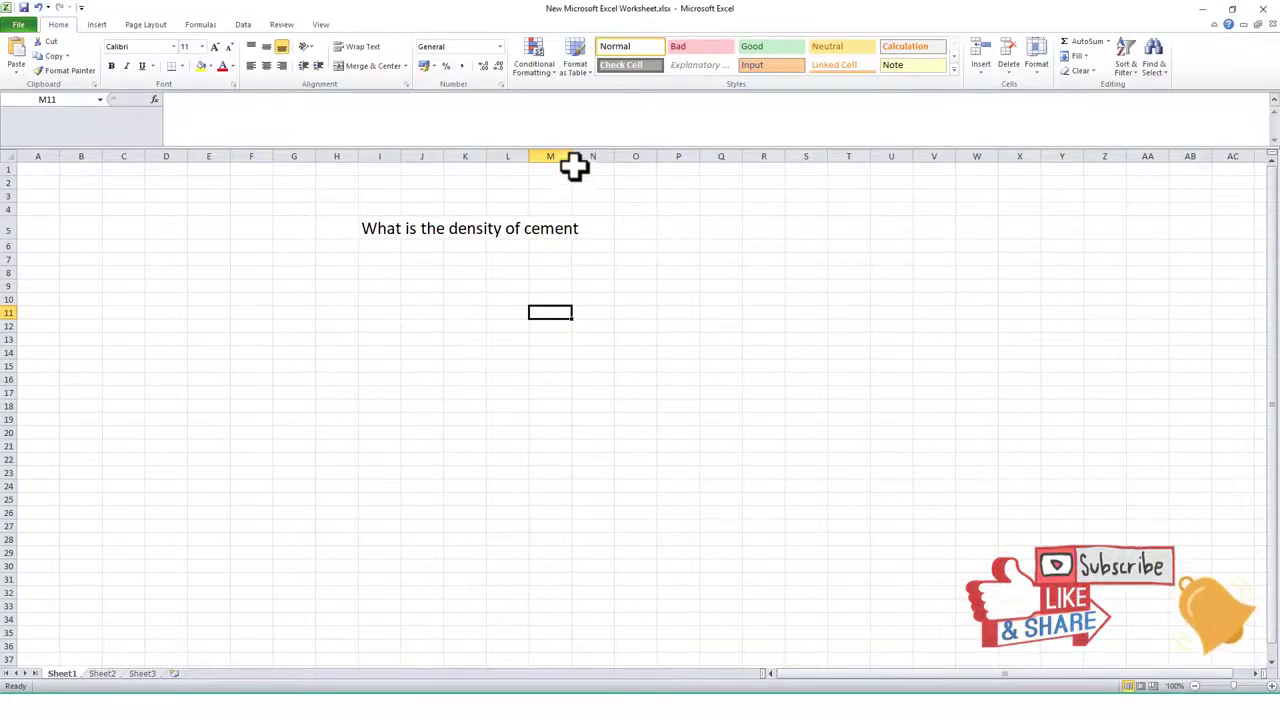
pyautogui.moveTo(572, 157); pyautogui.dragTo(580, 157)
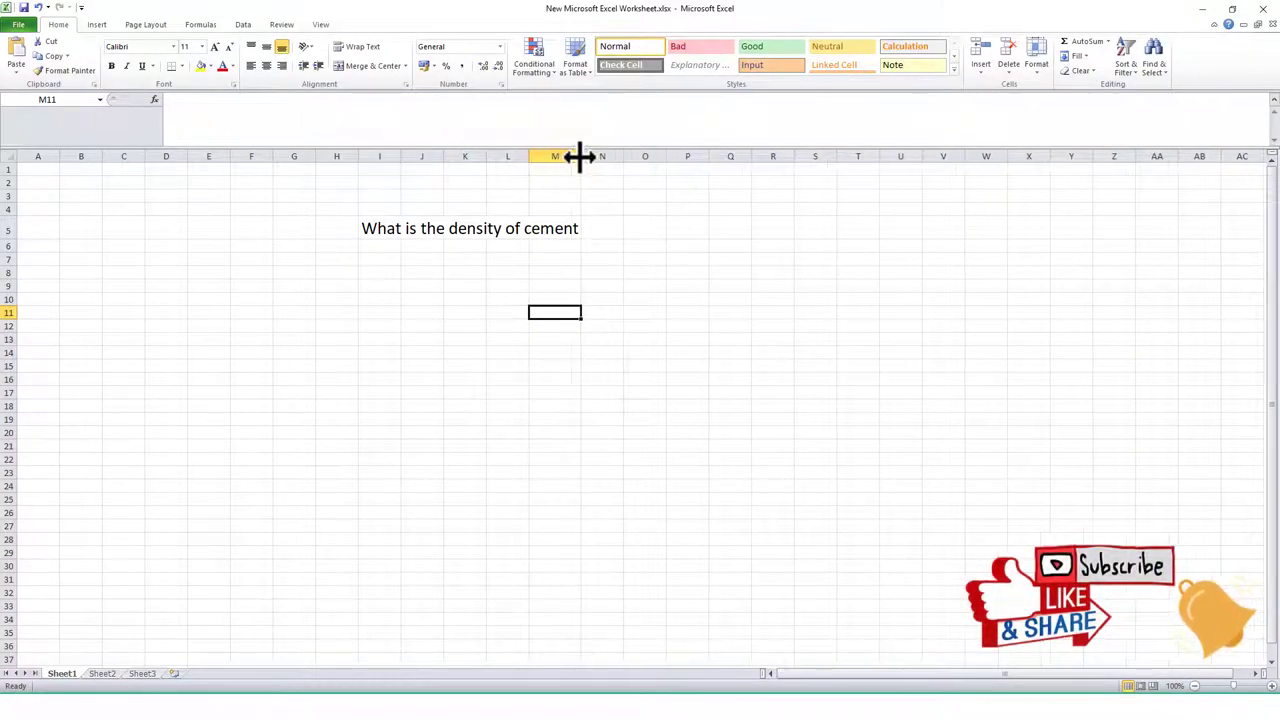
pyautogui.click(625, 228)
pyautogui.moveTo(401, 157); pyautogui.dragTo(591, 175)
# Step: Enter 1440 in K5 and the unit kg/m3 in L5, and set the unit's font size to 12
pyautogui.click(665, 230)
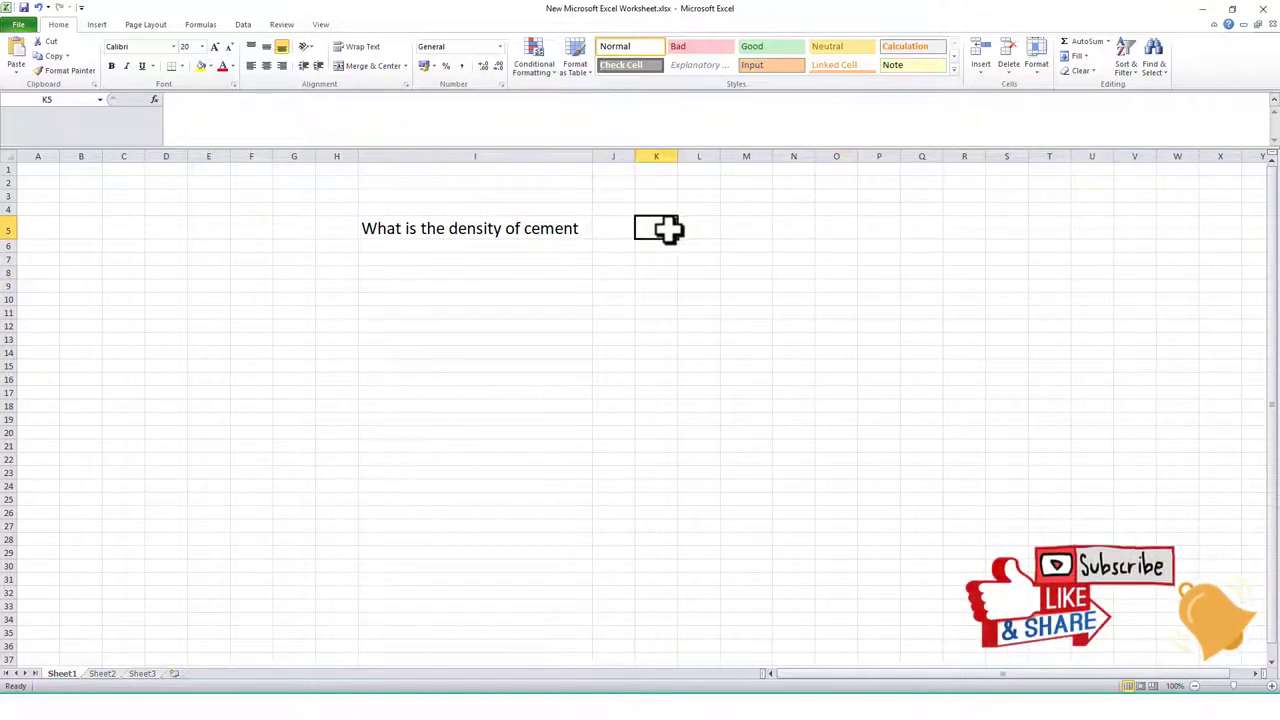
pyautogui.write('1440')
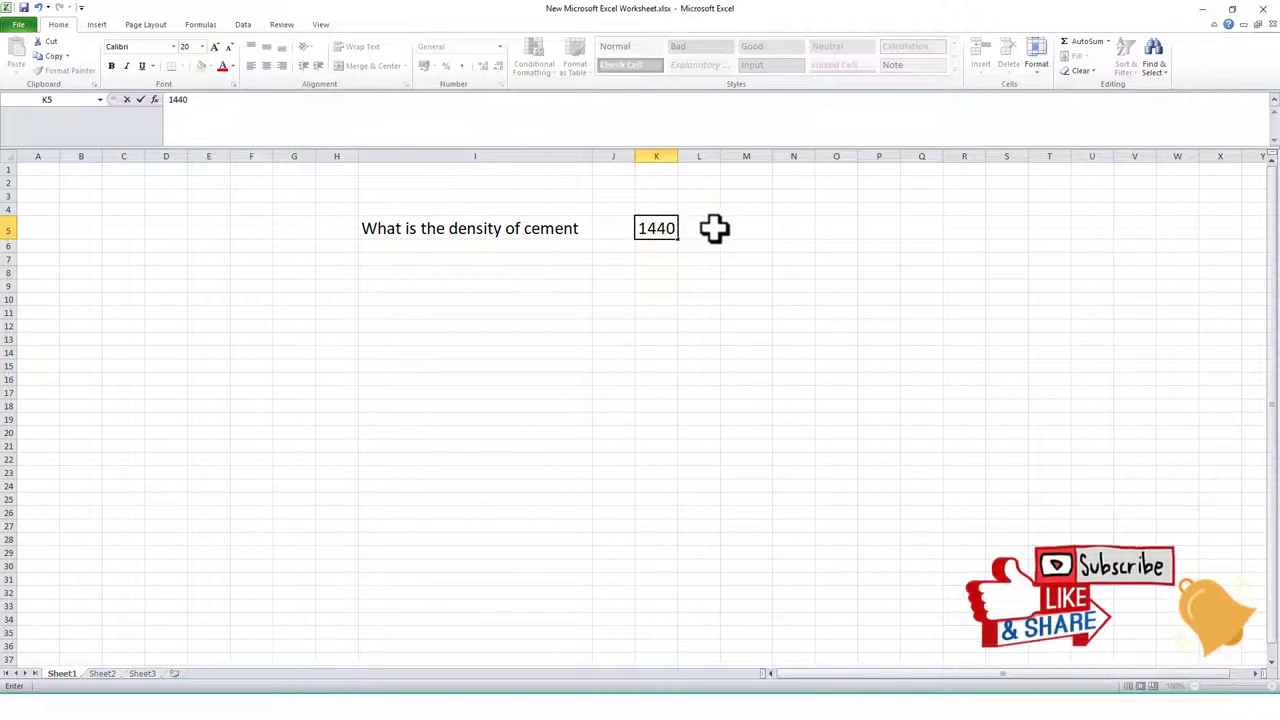
pyautogui.click(710, 229)
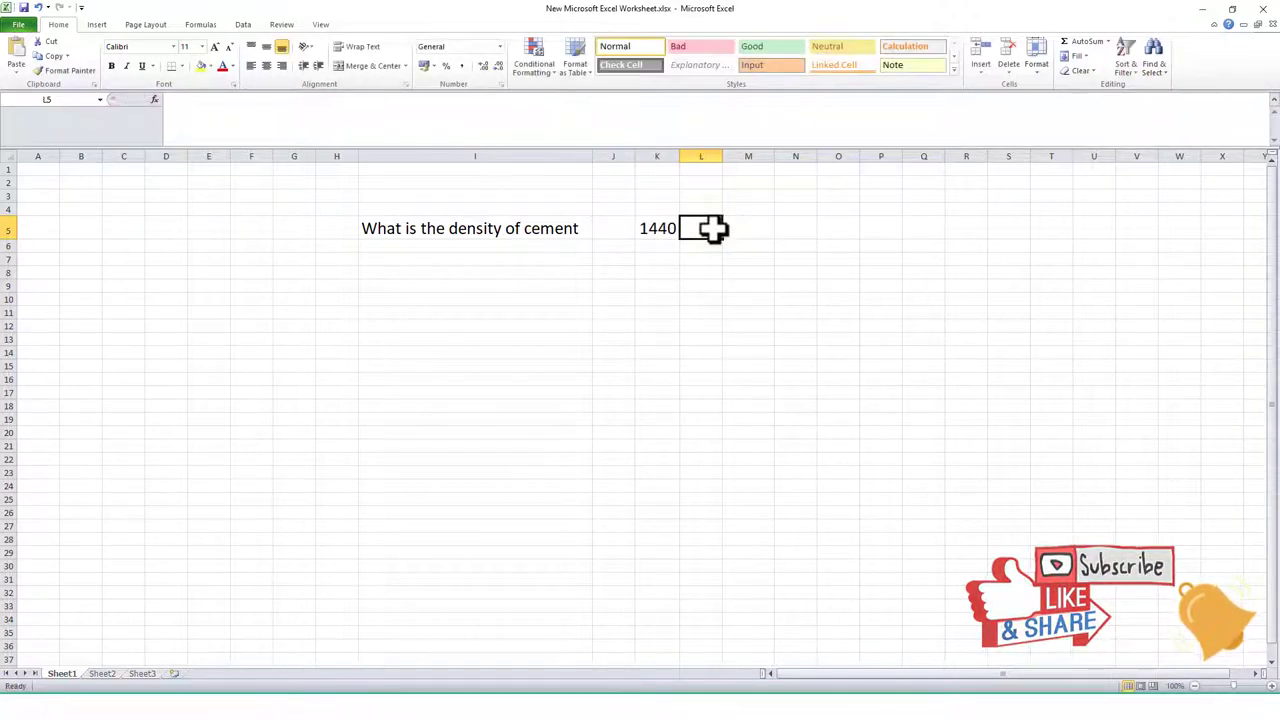
pyautogui.write('kg/m3')
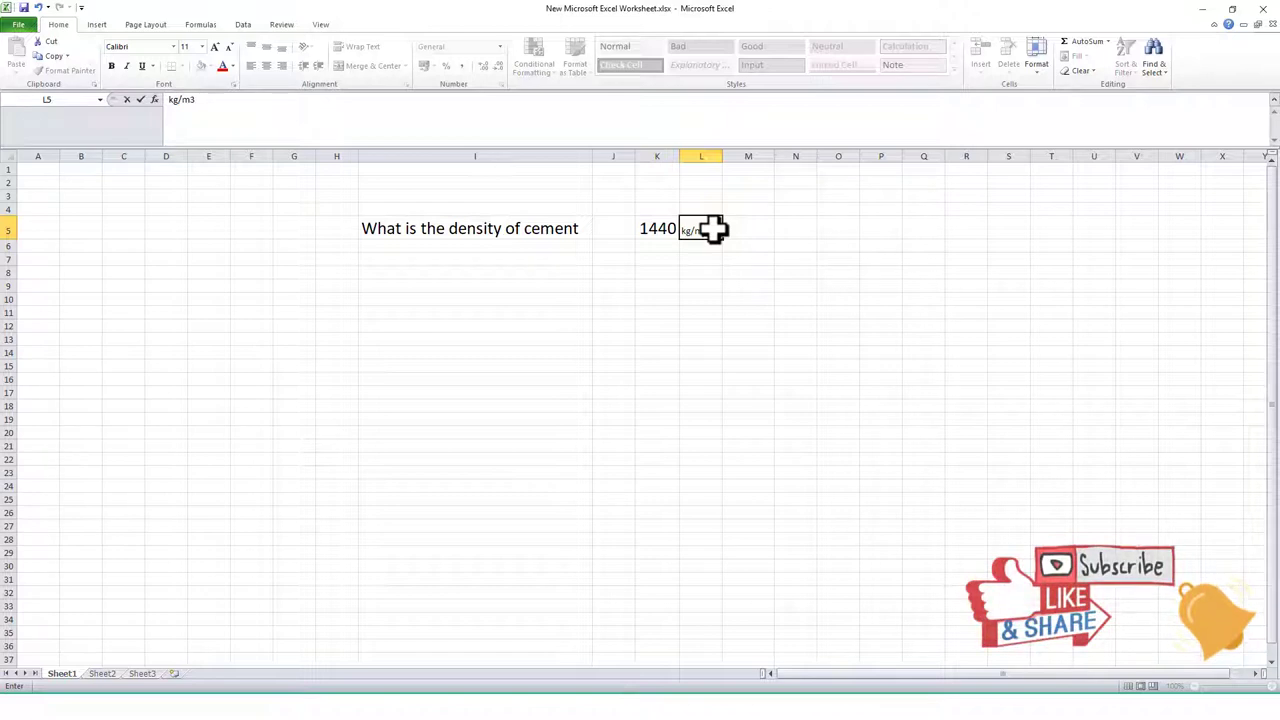
pyautogui.click(668, 338)
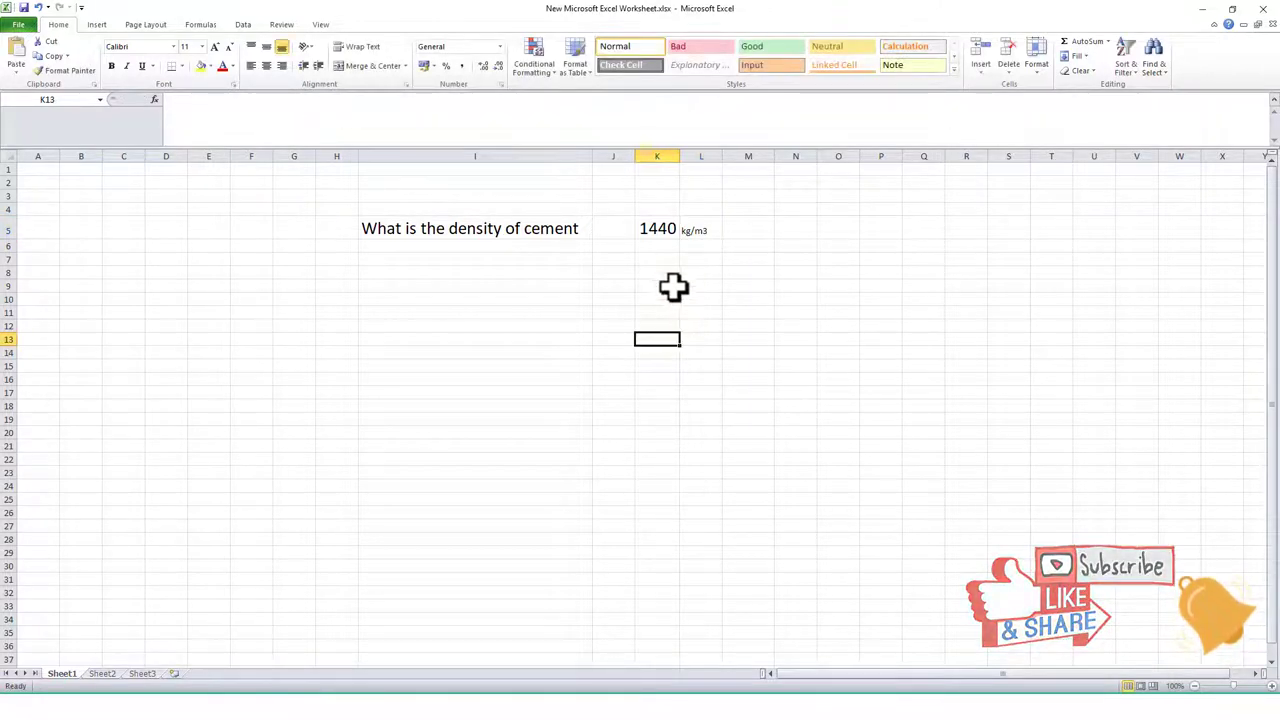
pyautogui.click(694, 229)
pyautogui.click(214, 47)
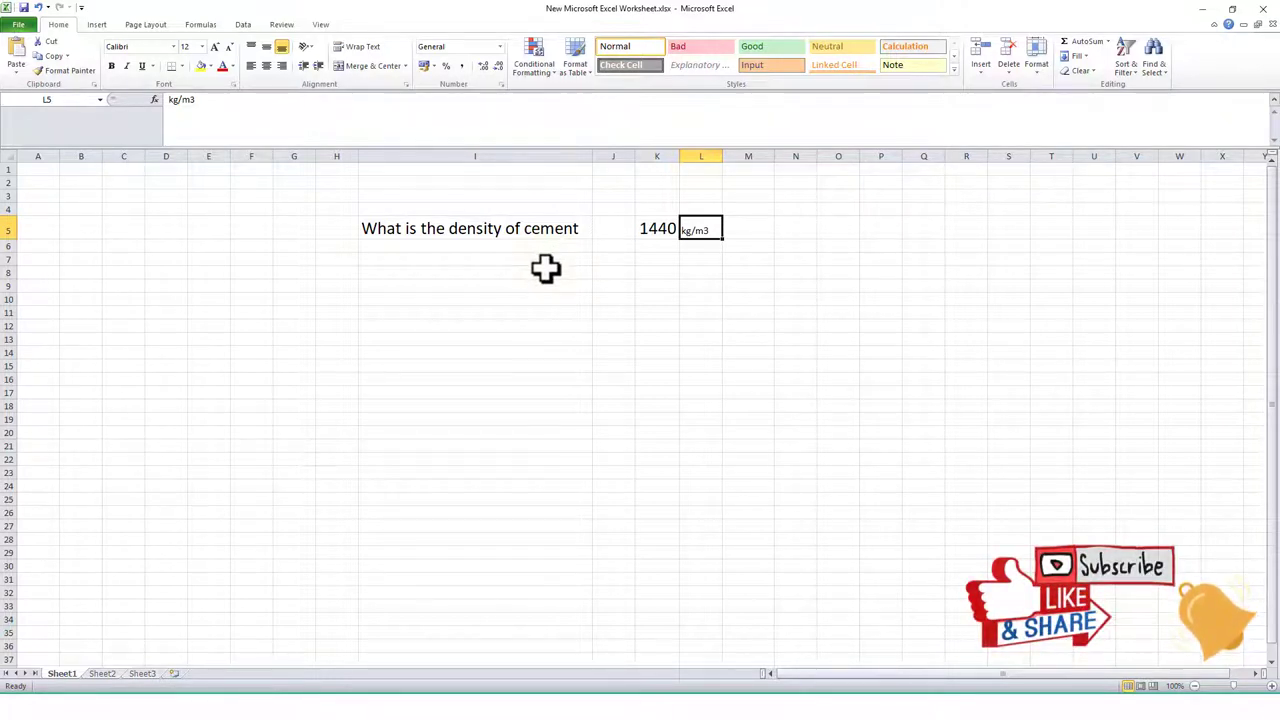
# Step: Enter the question "What is the weight of one bag cement" in cell I6
pyautogui.click(490, 248)
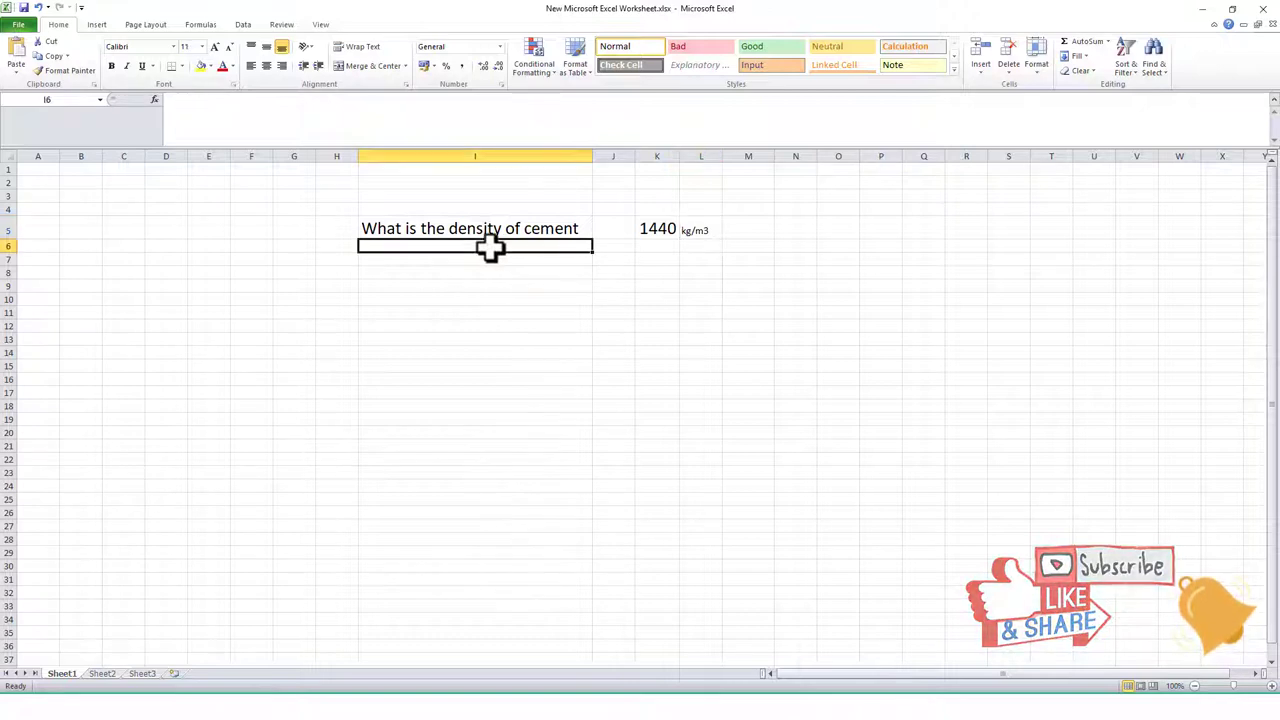
pyautogui.write('What')
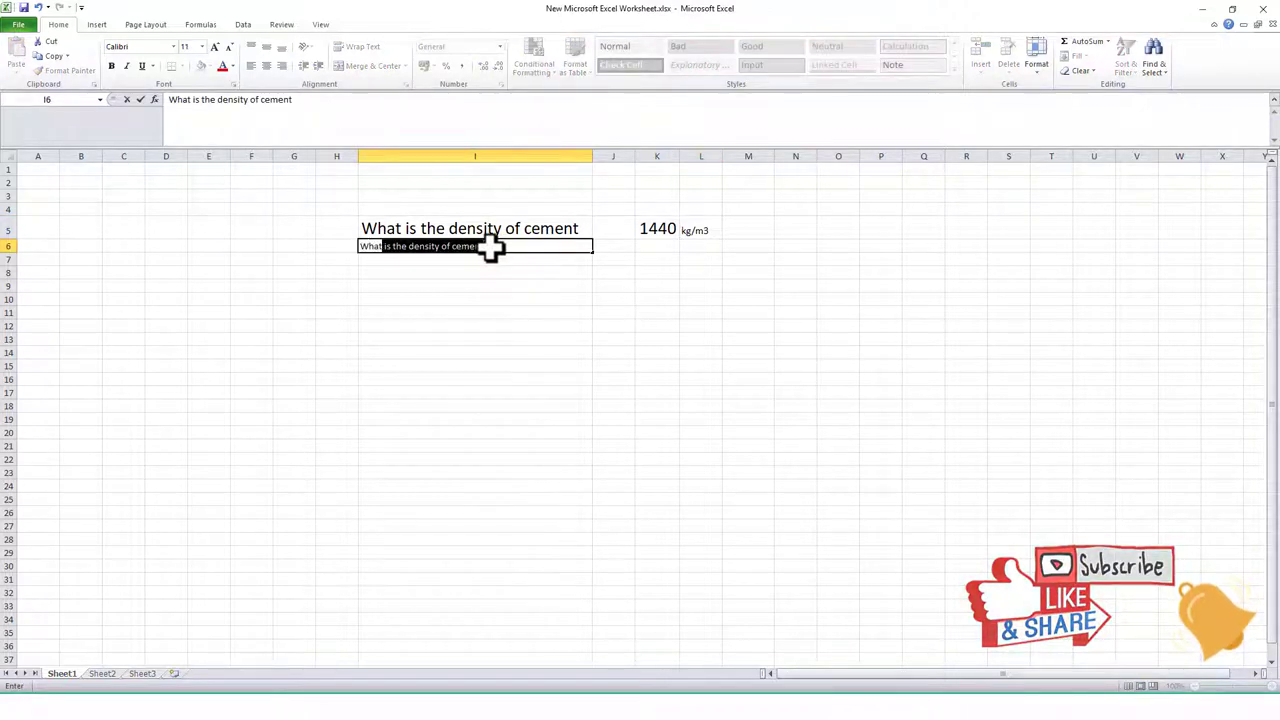
pyautogui.write(' is th')
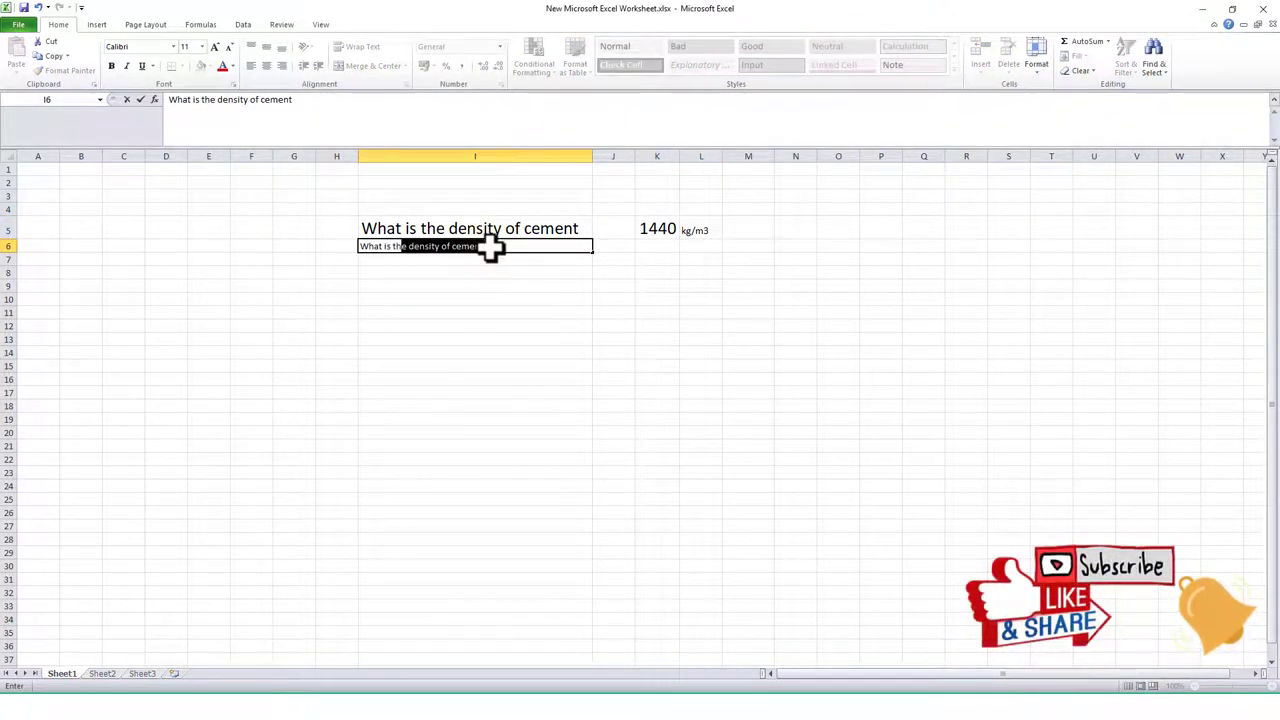
pyautogui.write('e weight of one bag c')
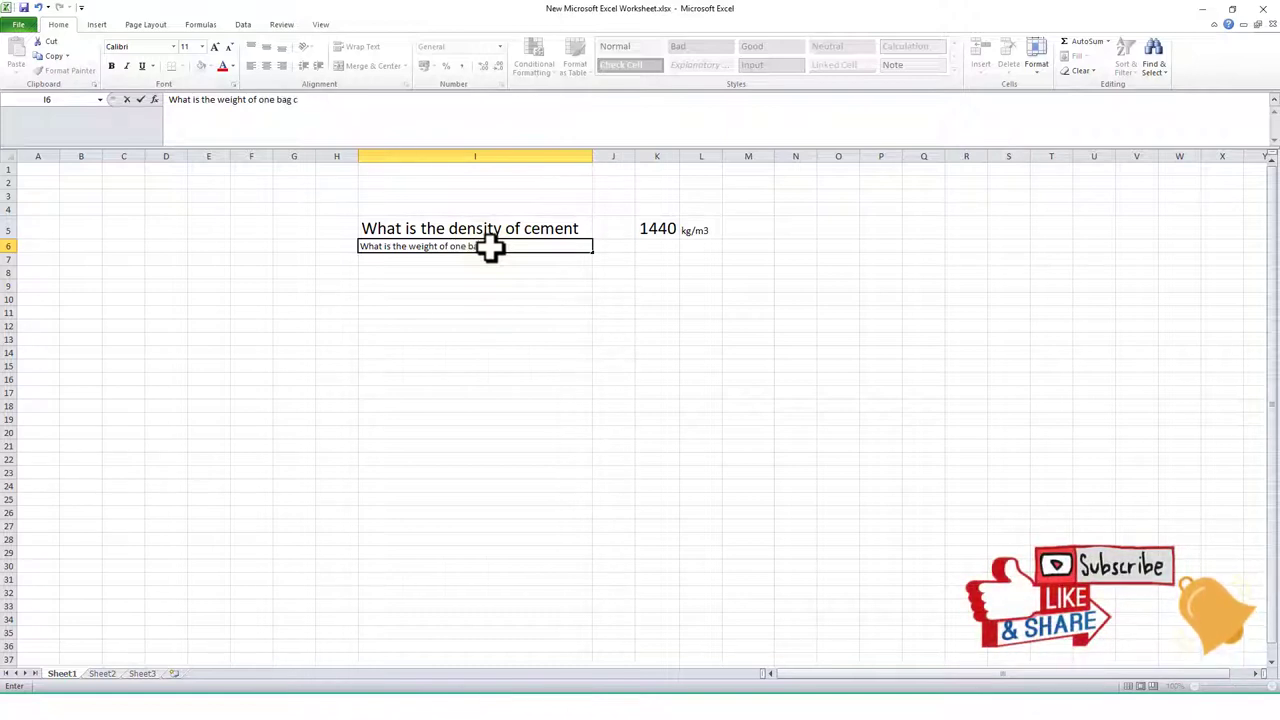
pyautogui.write('t')
pyautogui.press('Return')
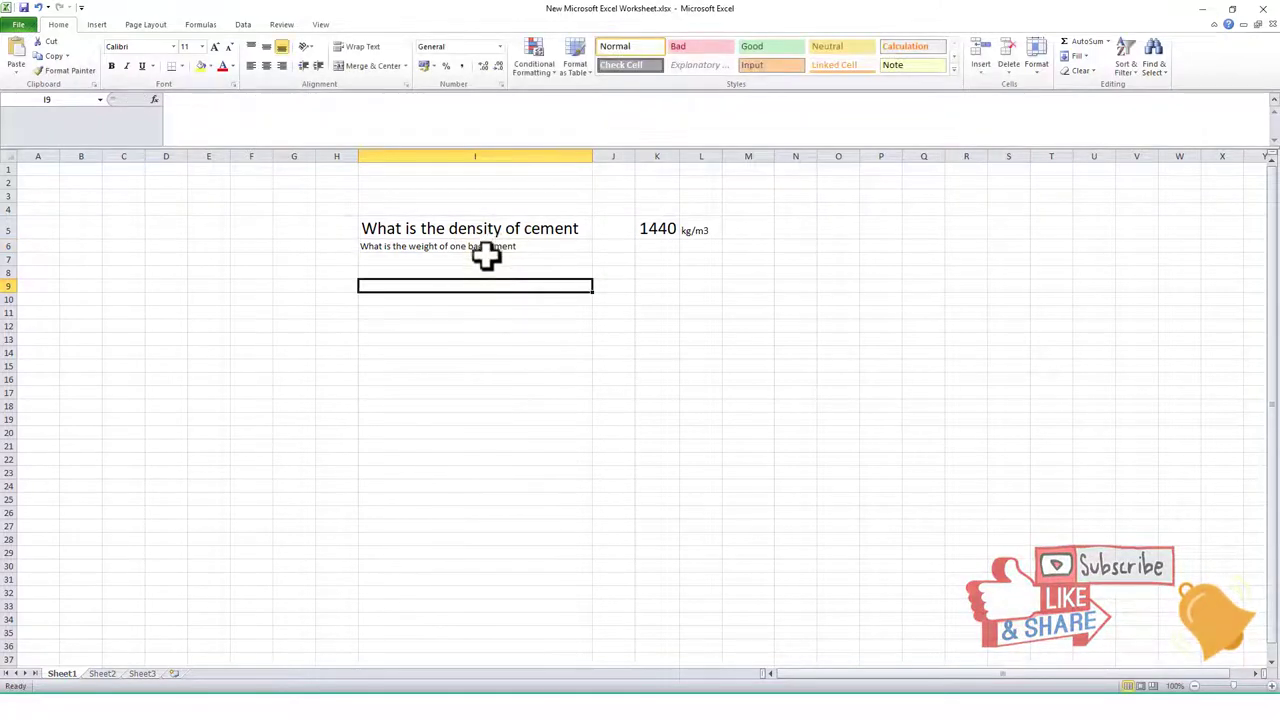
# Step: Increase the font size of the bag weight question in I6
pyautogui.click(486, 247)
pyautogui.click(215, 47)
pyautogui.click(215, 47)
pyautogui.click(215, 47)
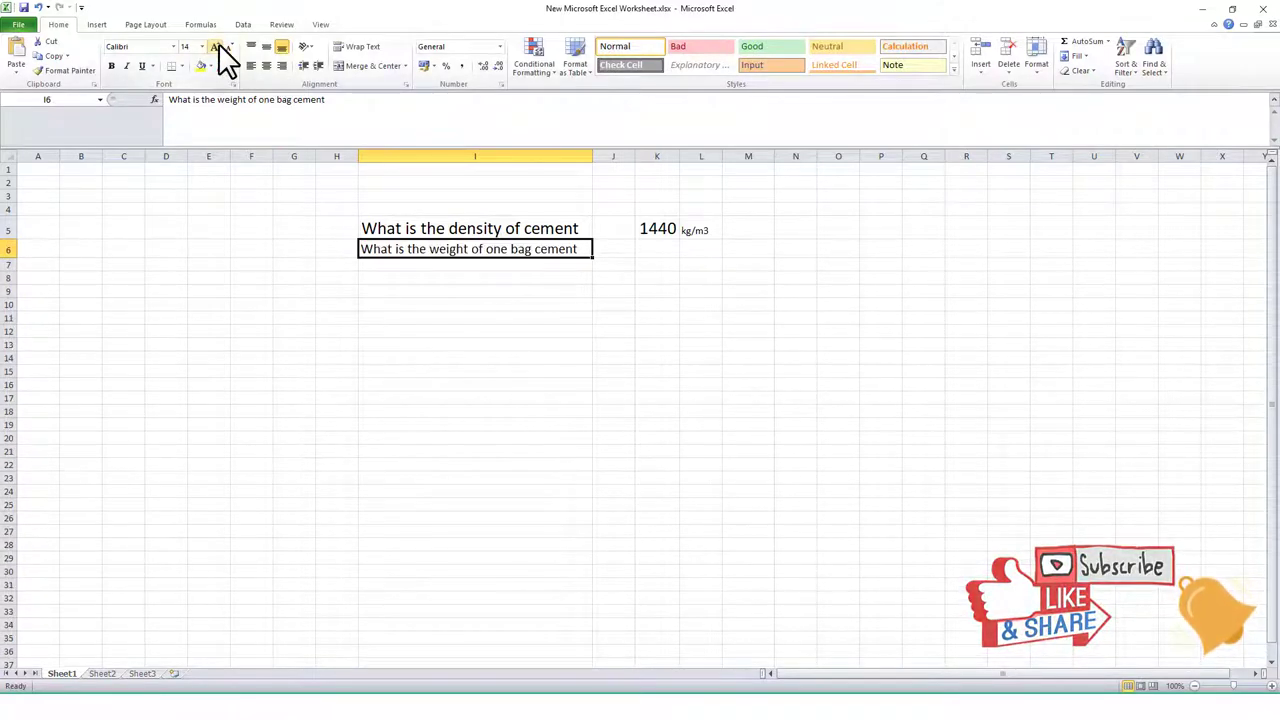
# Step: Enter the bag weight 50 in K6 and its unit kg in L6
pyautogui.click(664, 254)
pyautogui.write('5')
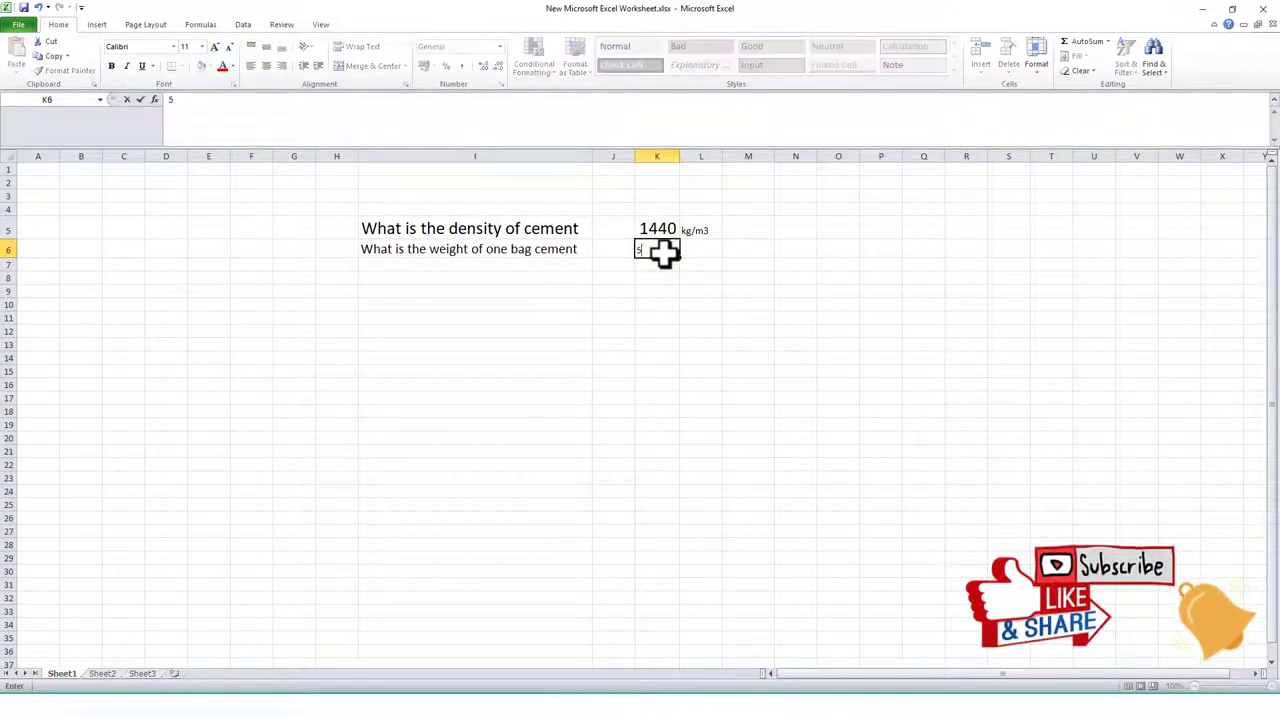
pyautogui.write('0')
pyautogui.click(697, 252)
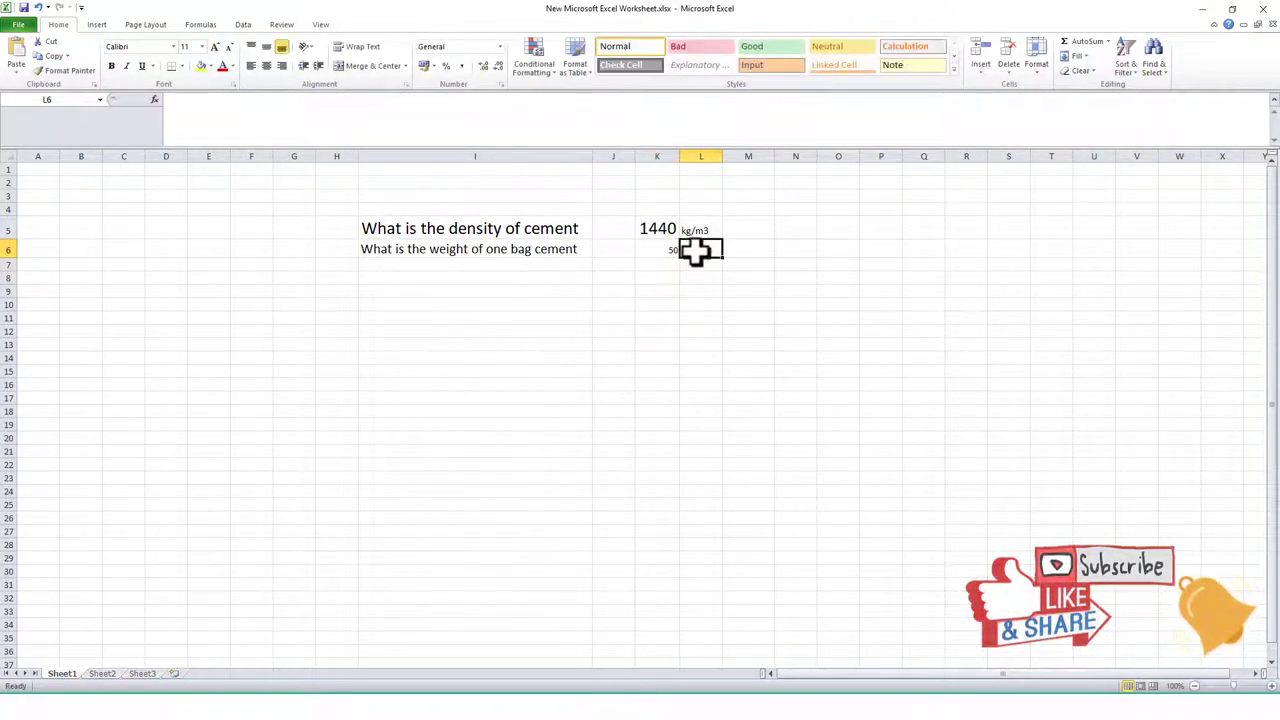
pyautogui.write('kg')
pyautogui.click(689, 294)
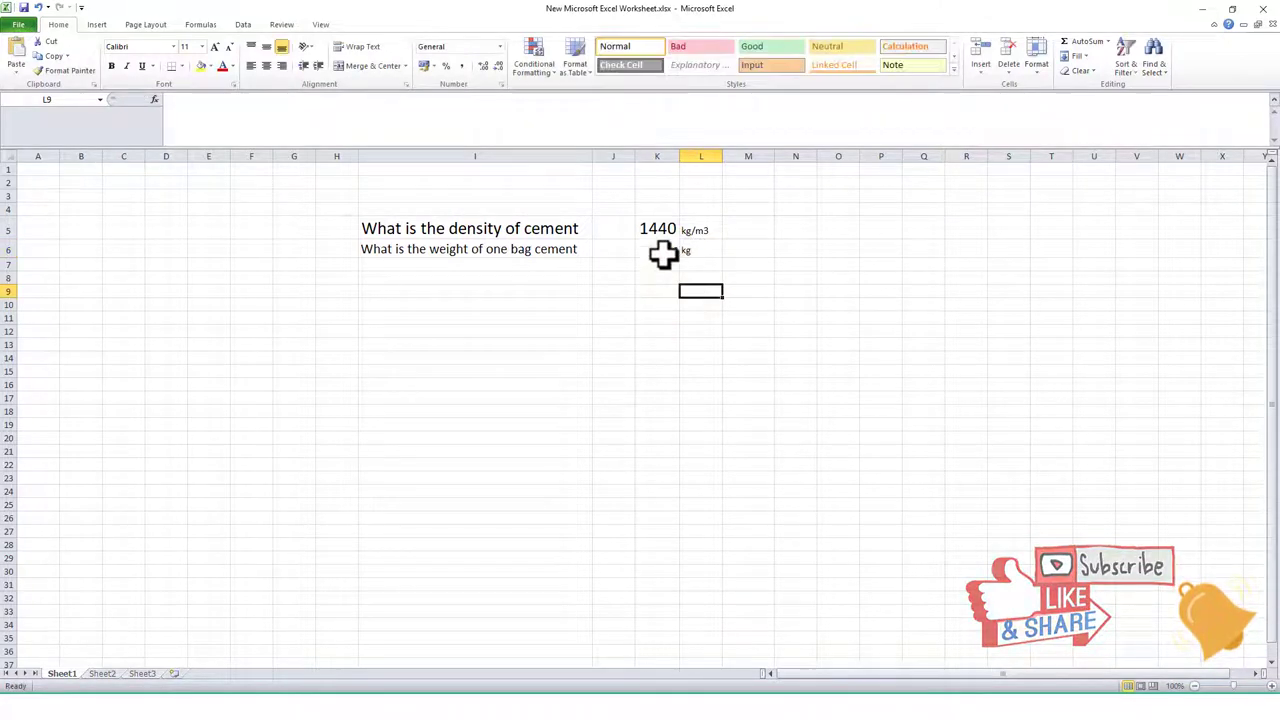
# Step: Copy the larger number formatting from K5 to K6 and to the units in L5 and L6
pyautogui.click(646, 231)
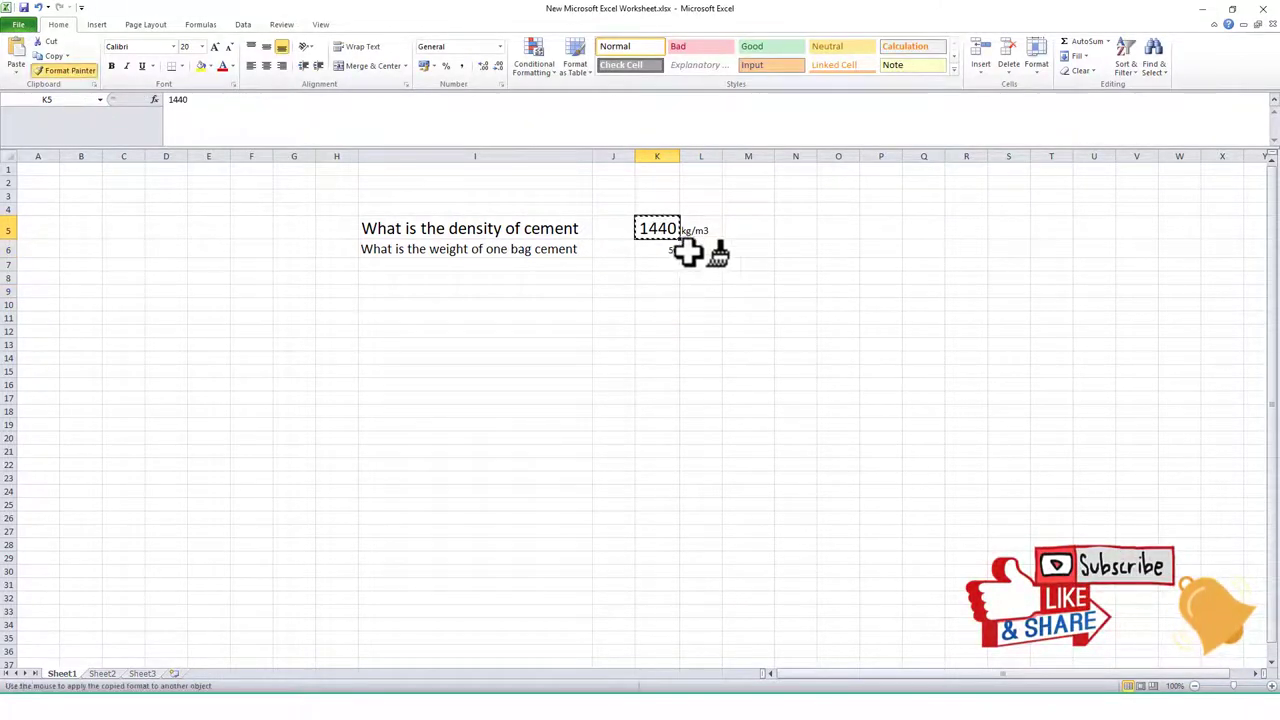
pyautogui.click(686, 251)
pyautogui.click(78, 74)
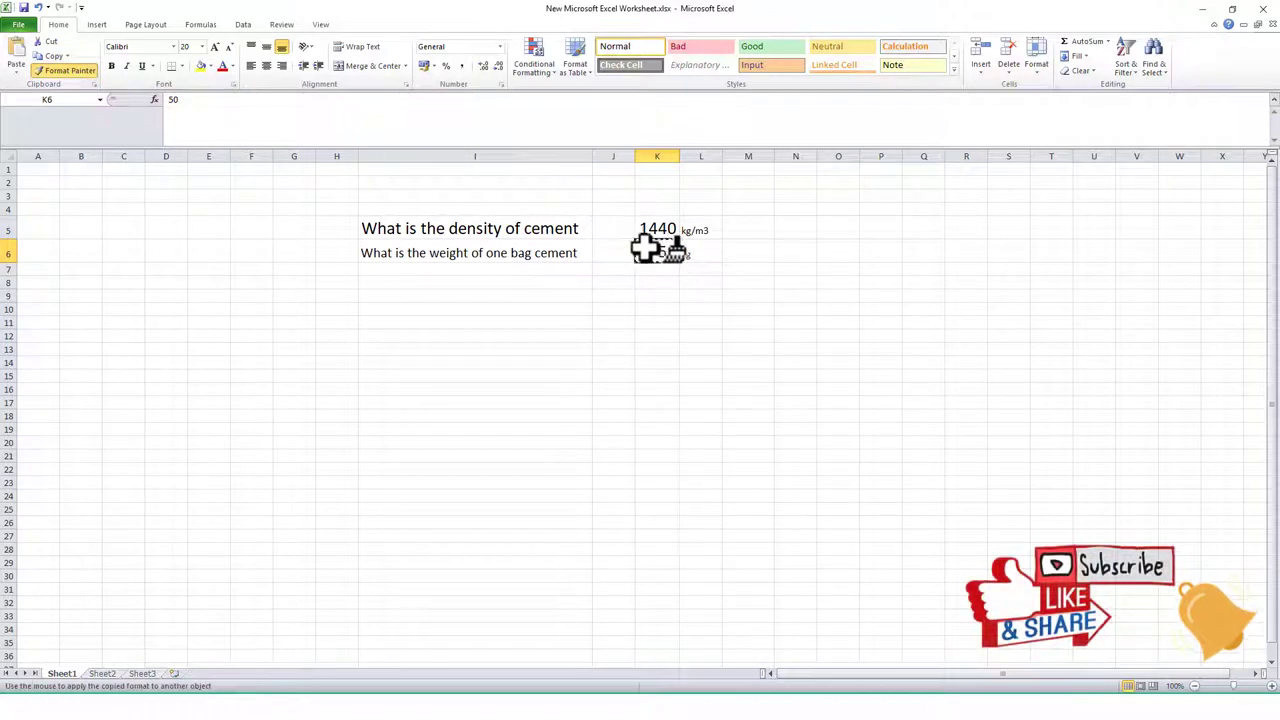
pyautogui.click(700, 252)
pyautogui.click(70, 72)
pyautogui.click(697, 236)
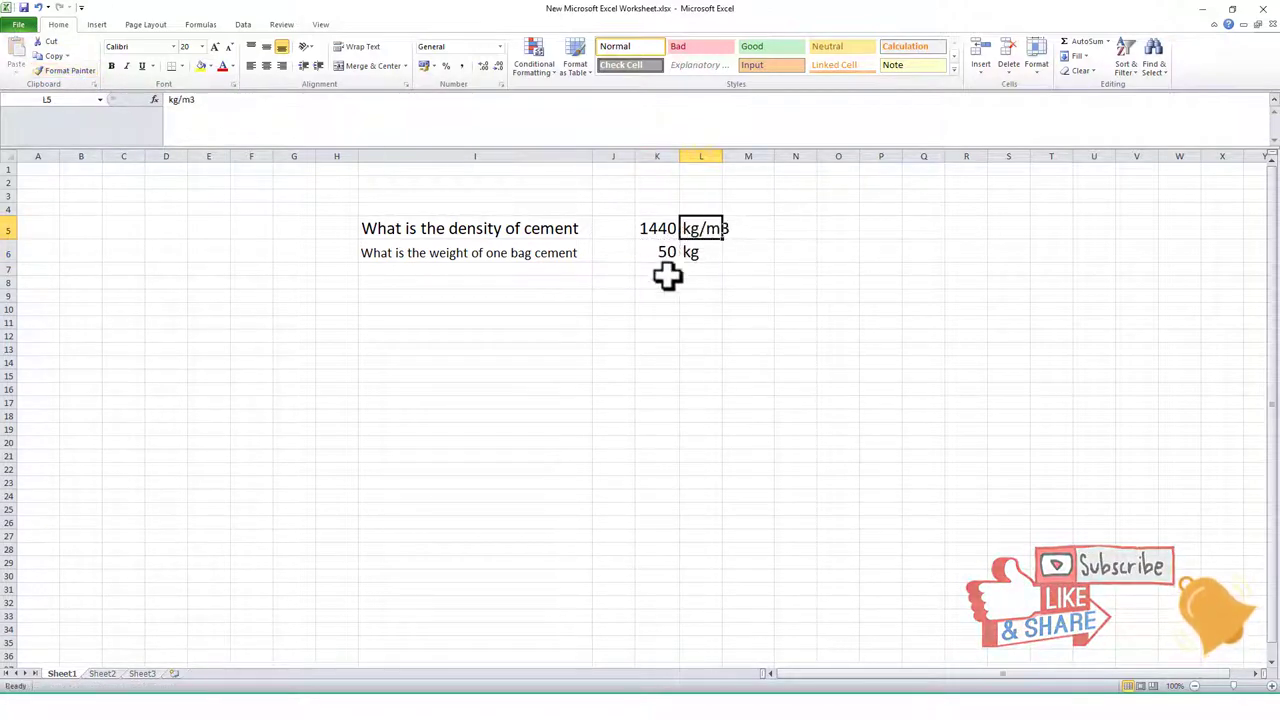
# Step: Copy the formatting of the density question in I5 to I6 and widen column I to fit the text
pyautogui.click(500, 229)
pyautogui.click(70, 72)
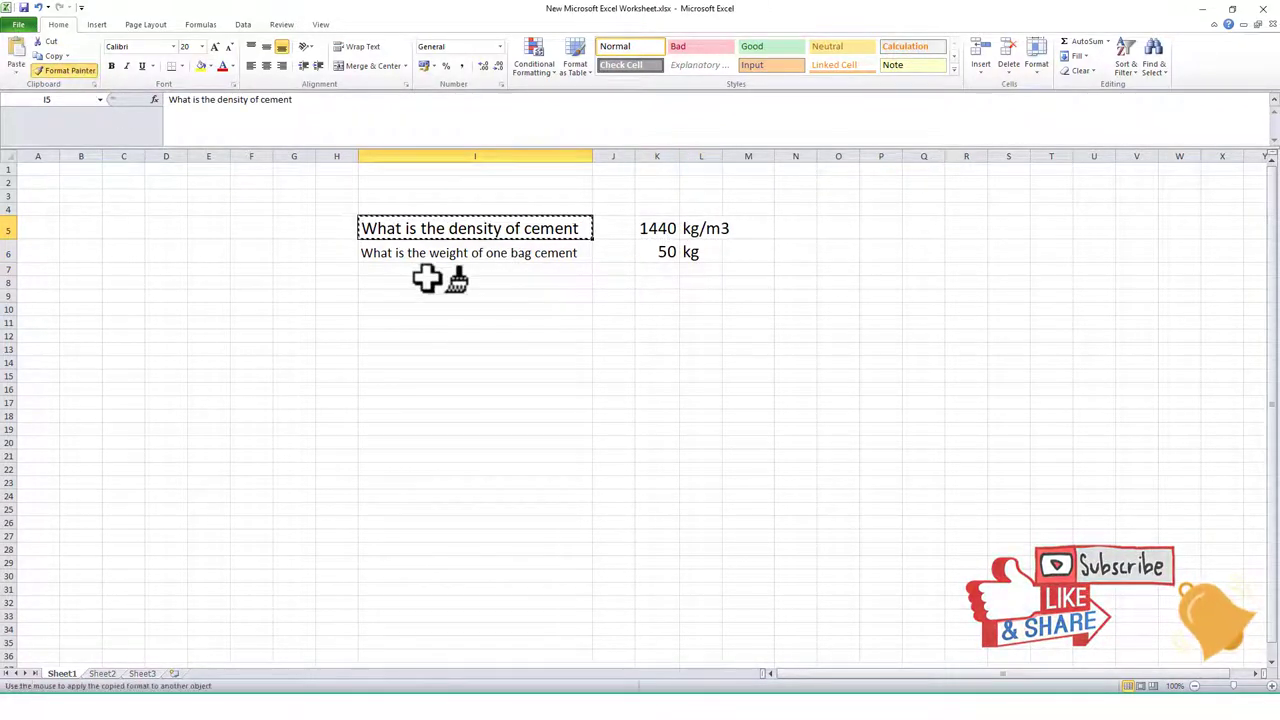
pyautogui.click(450, 253)
pyautogui.moveTo(593, 157); pyautogui.dragTo(644, 160)
pyautogui.click(740, 296)
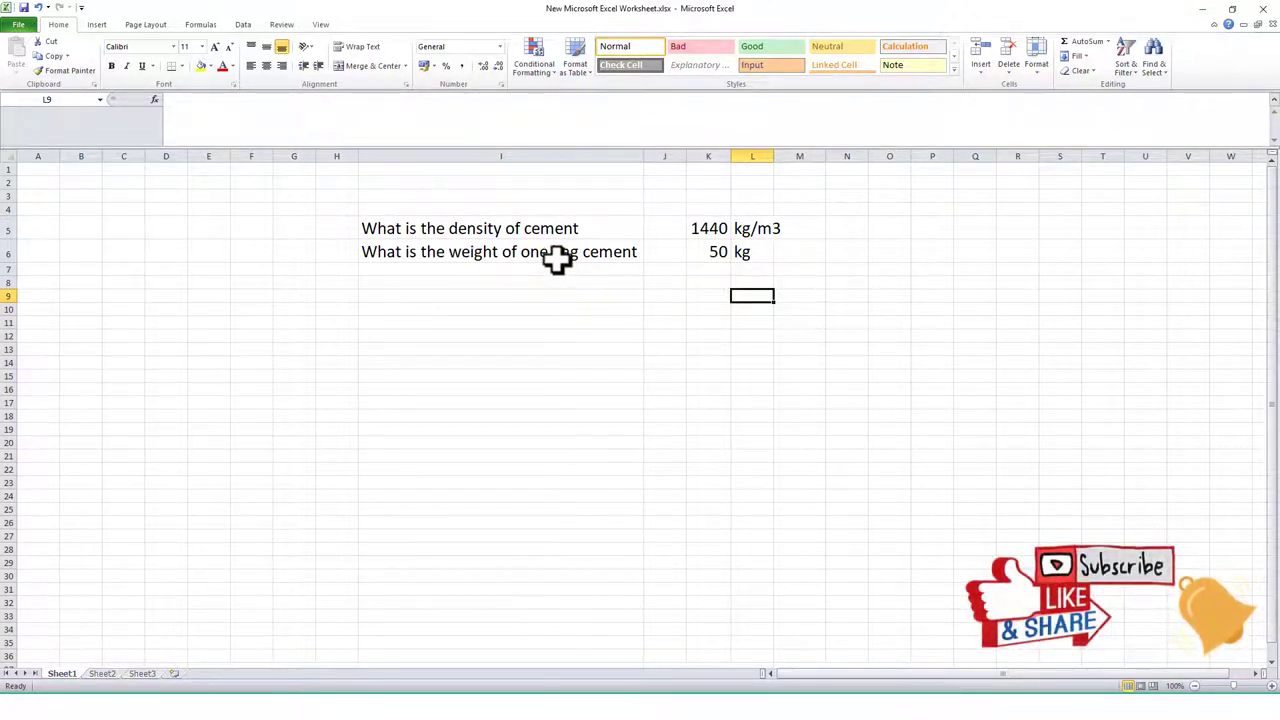
# Step: Enter the label "Volume of one bag cement" in cell I7
pyautogui.click(528, 270)
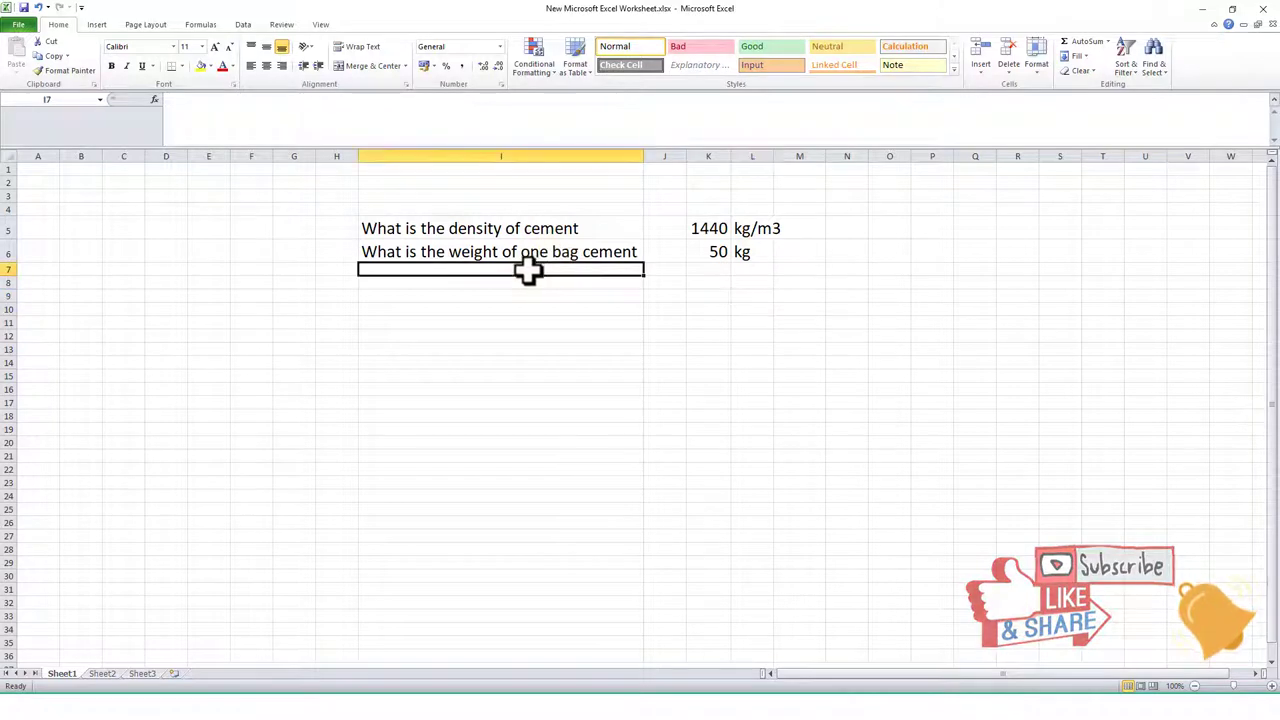
pyautogui.write('Vol')
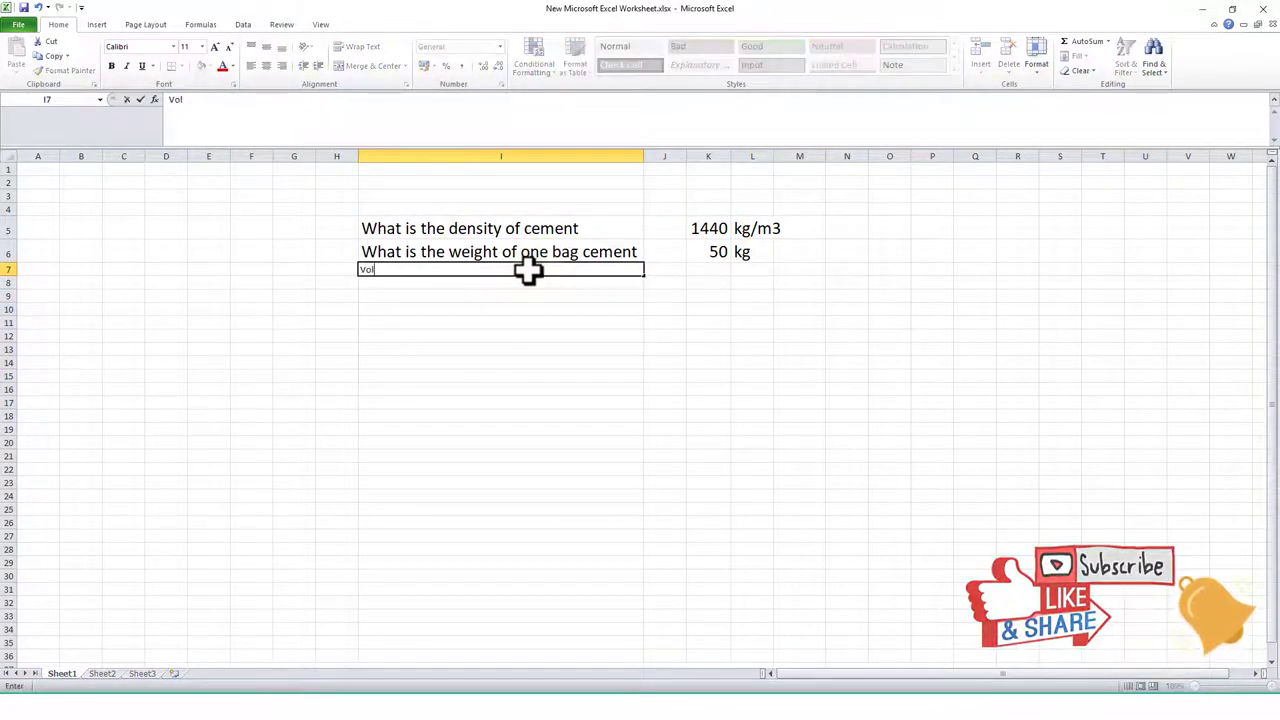
pyautogui.write('ume of')
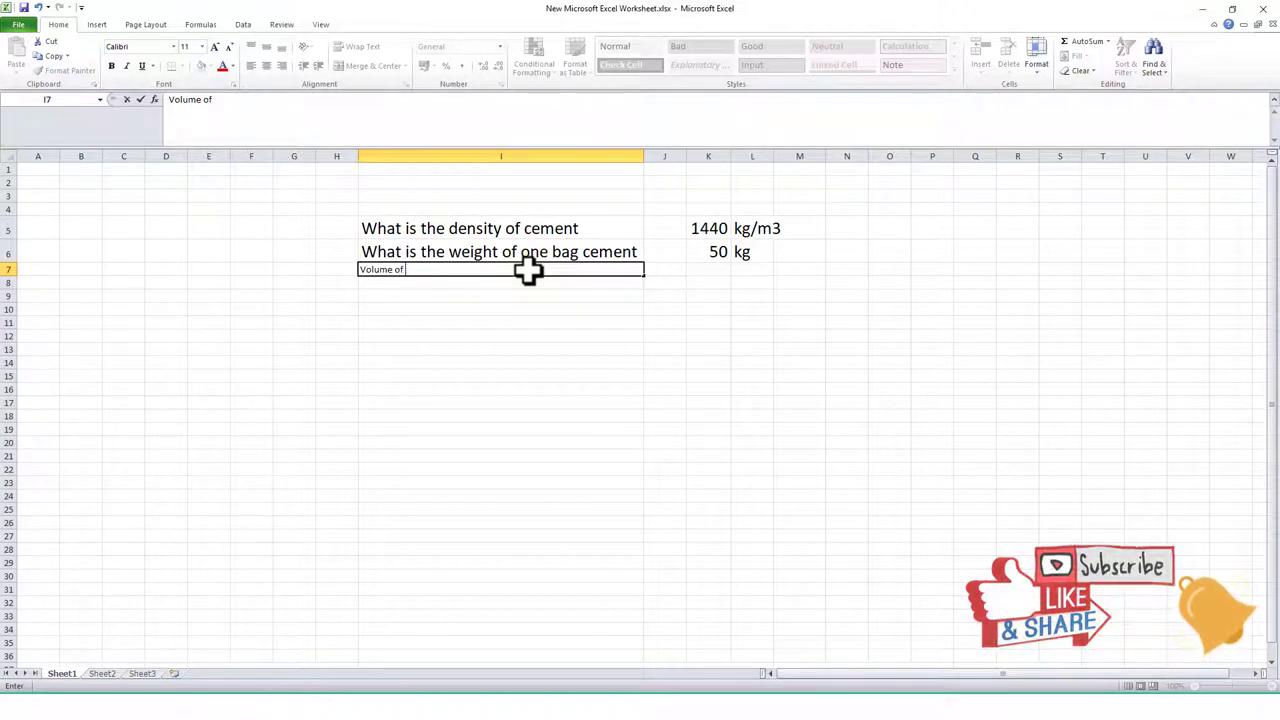
pyautogui.write(' one bag')
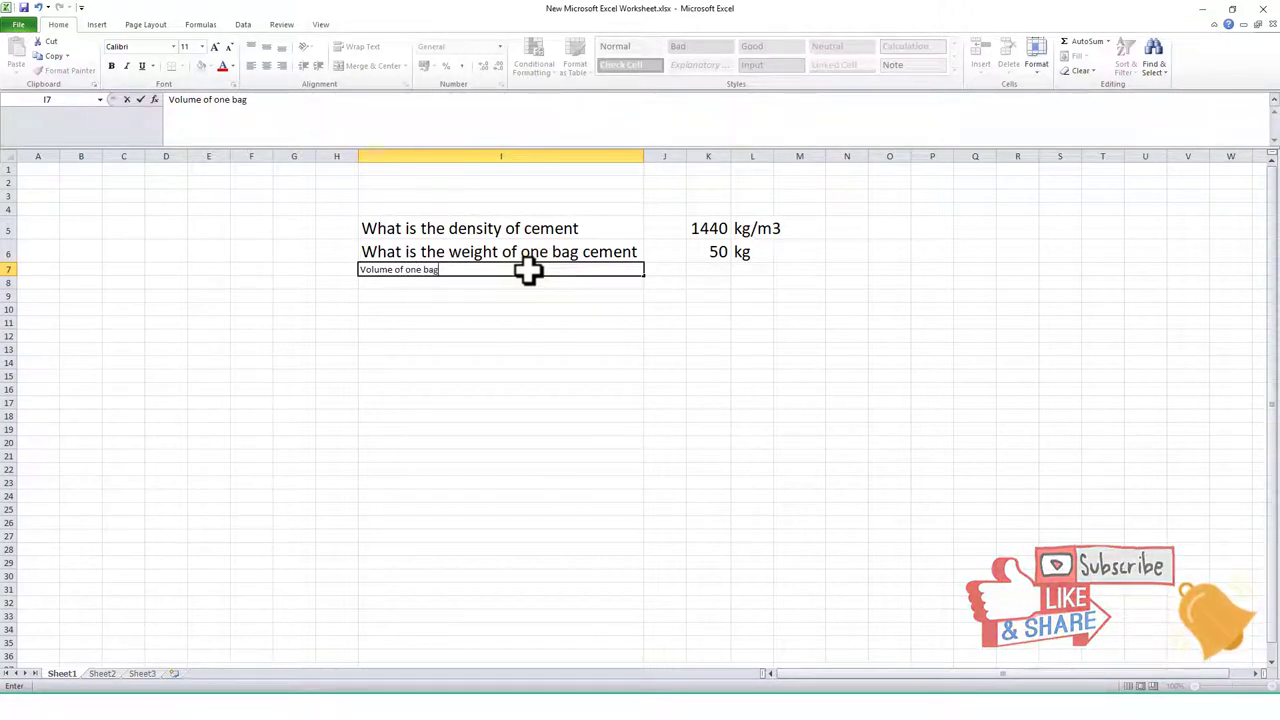
pyautogui.write(' cement')
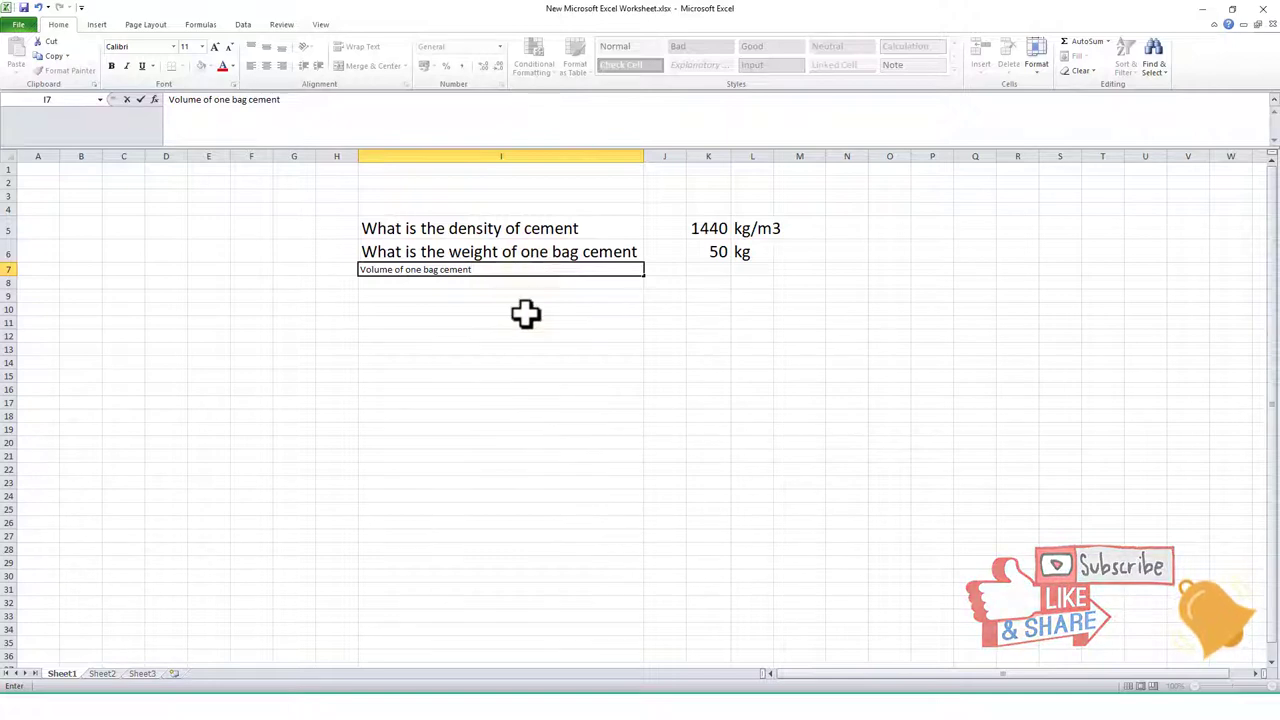
pyautogui.click(528, 310)
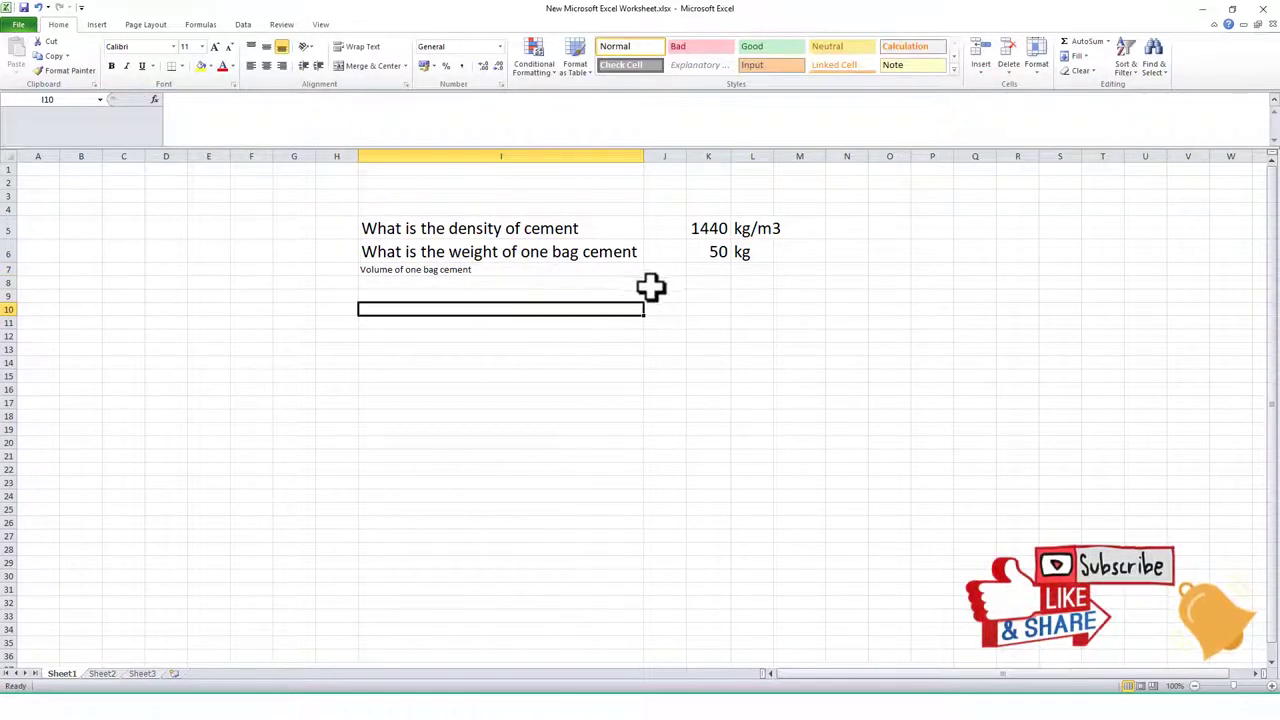
# Step: Copy the formatting of the bag weight question in I6 to the volume label in I7
pyautogui.click(701, 268)
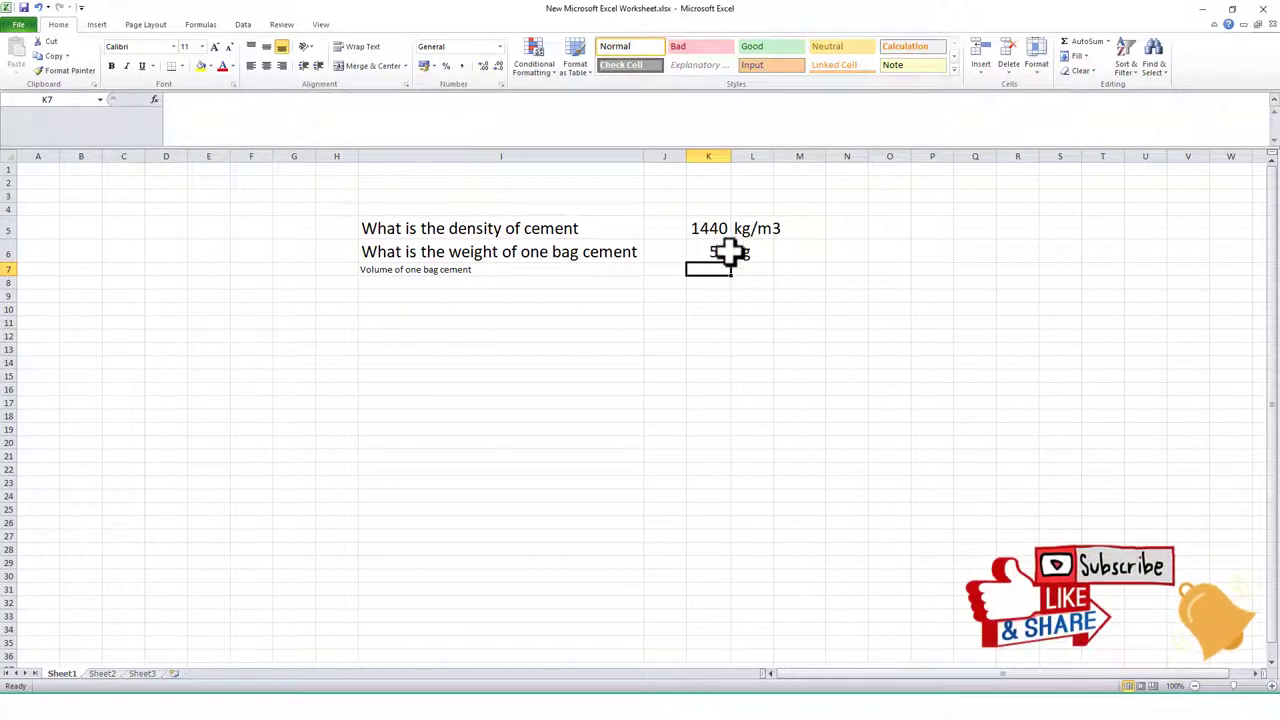
pyautogui.click(571, 254)
pyautogui.click(68, 70)
pyautogui.click(429, 271)
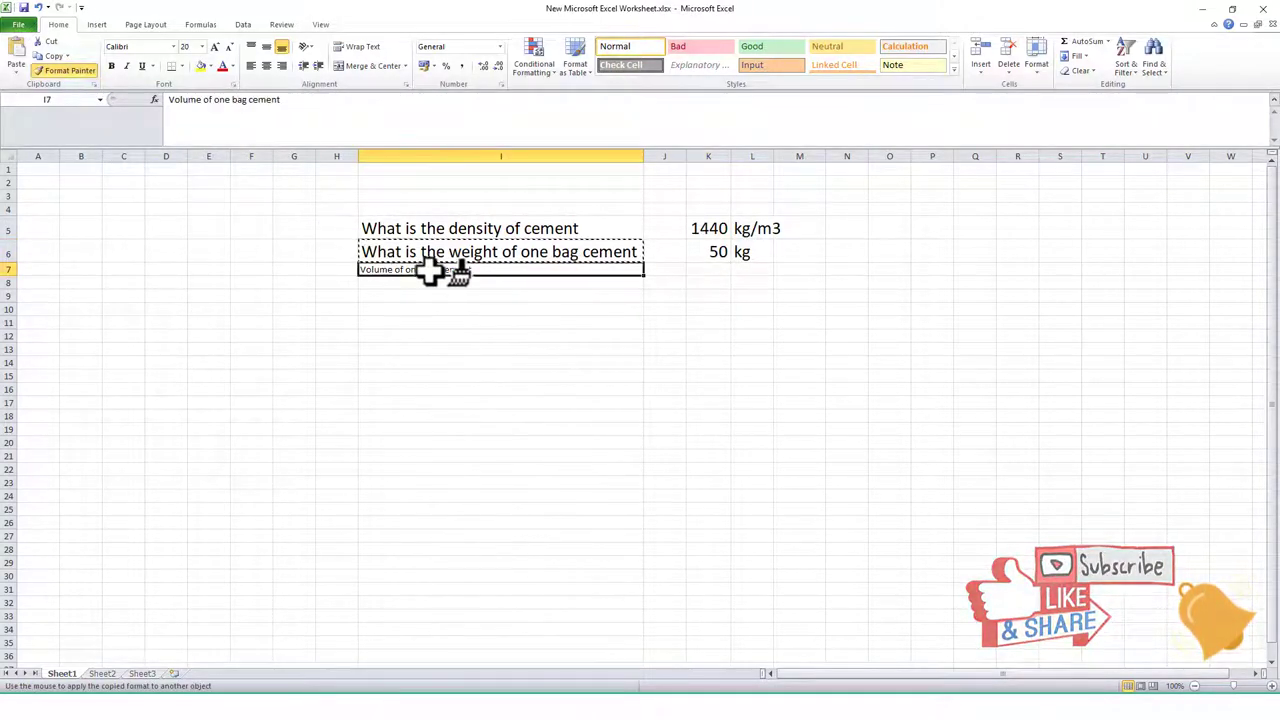
# Step: Try to calculate the volume of one bag in K7 with the formula =K5/K6
pyautogui.click(709, 270)
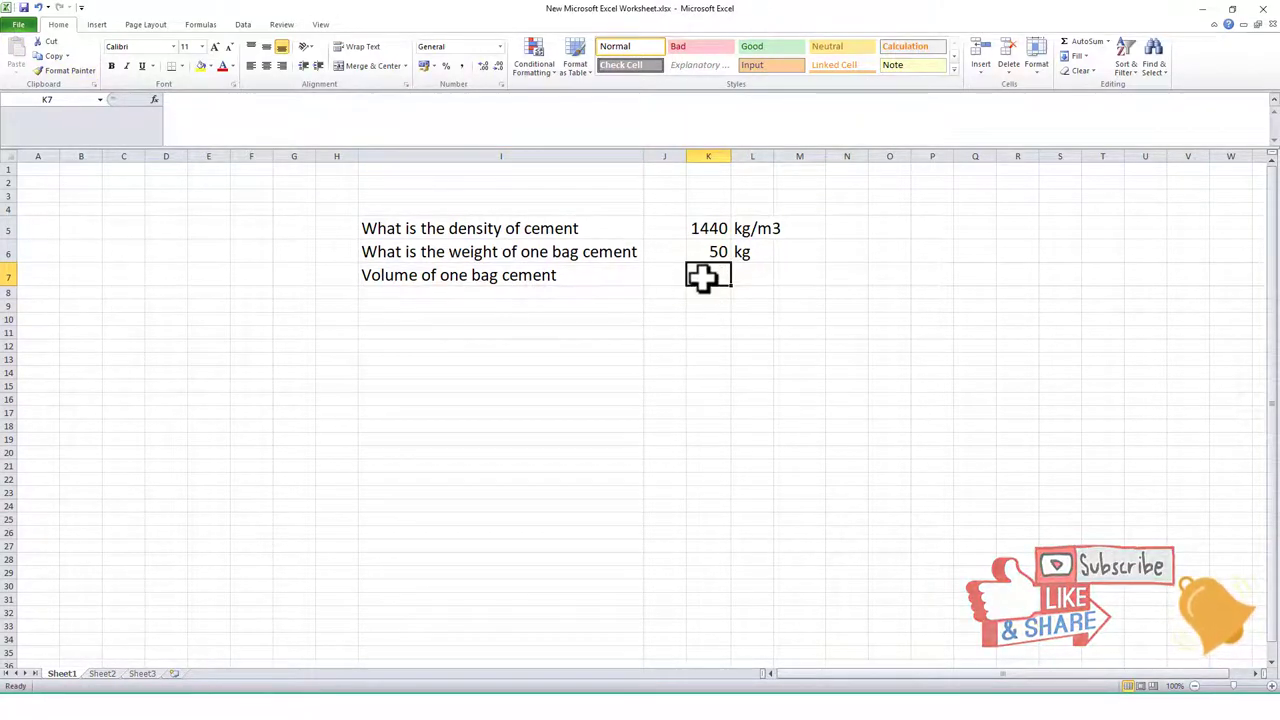
pyautogui.write('=')
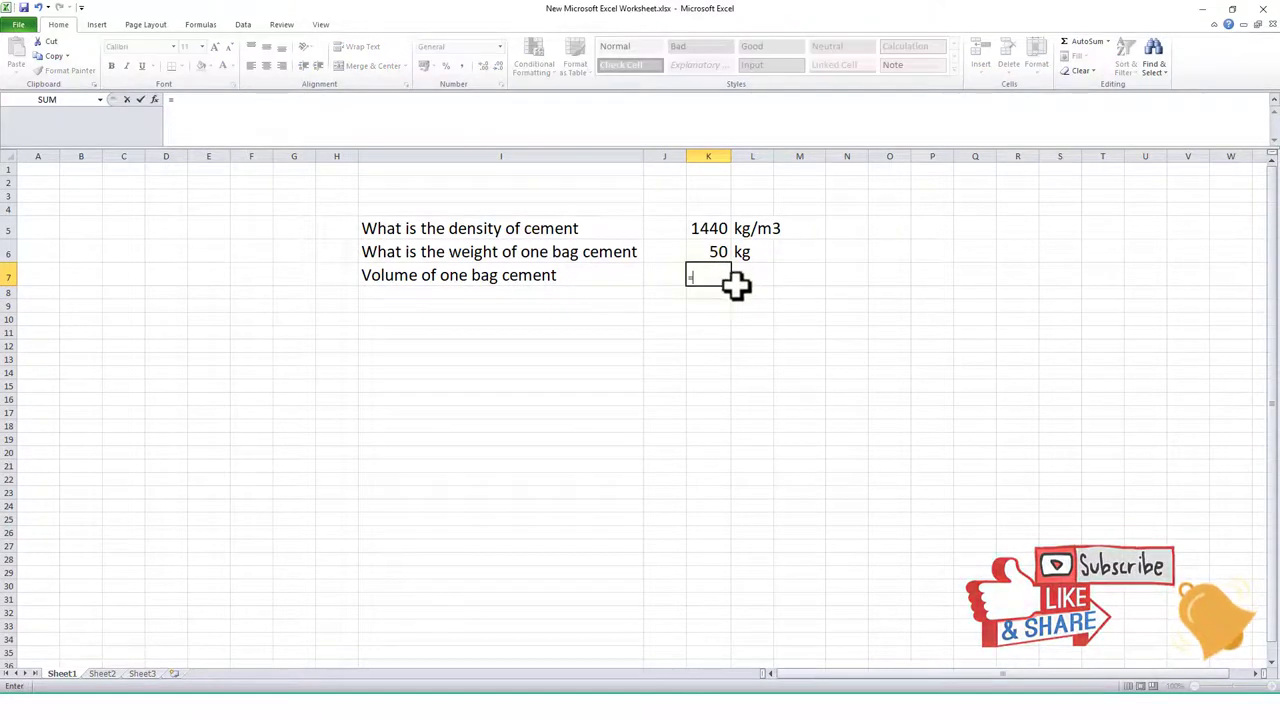
pyautogui.click(713, 229)
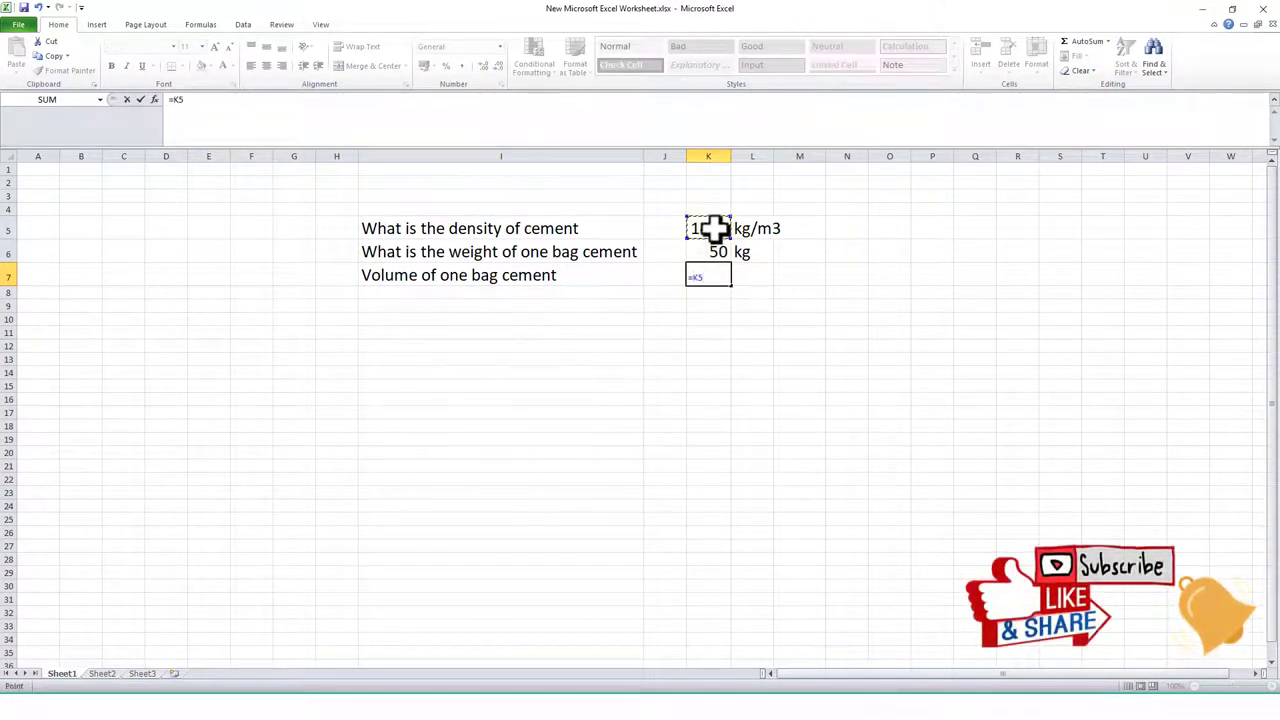
pyautogui.write('/')
pyautogui.click(717, 253)
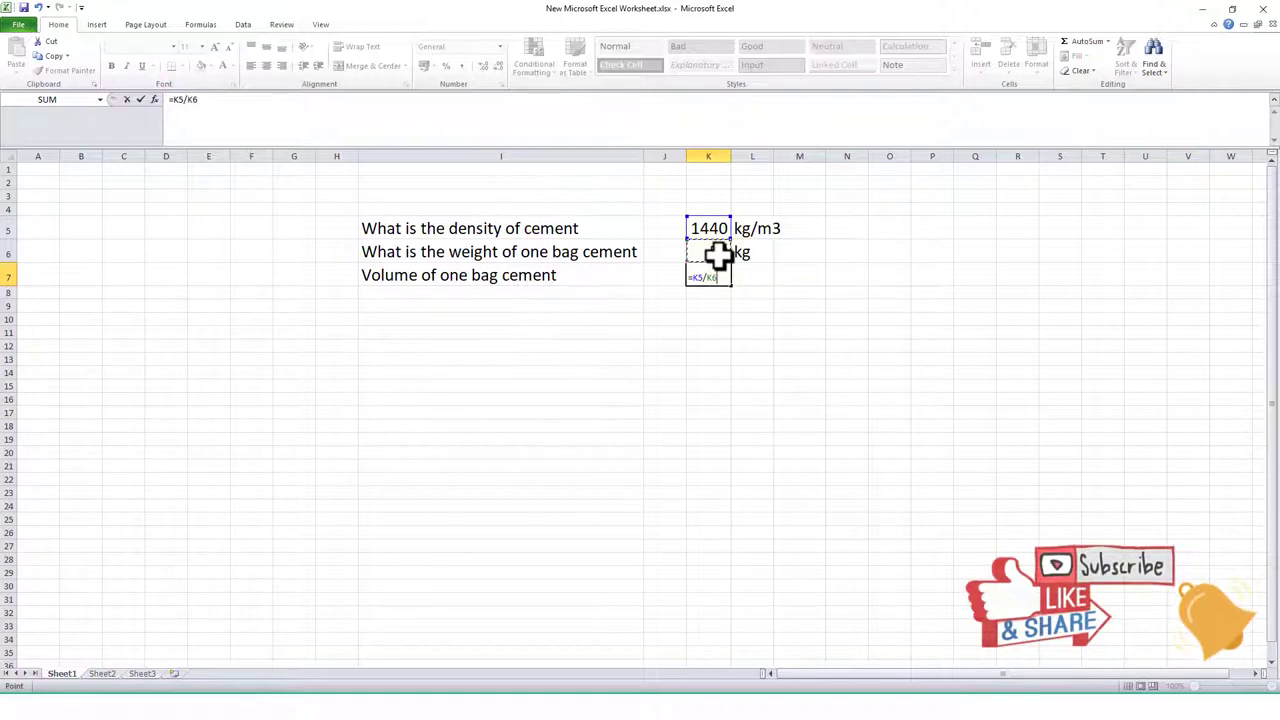
pyautogui.hotkey('ctrl', 'Return')
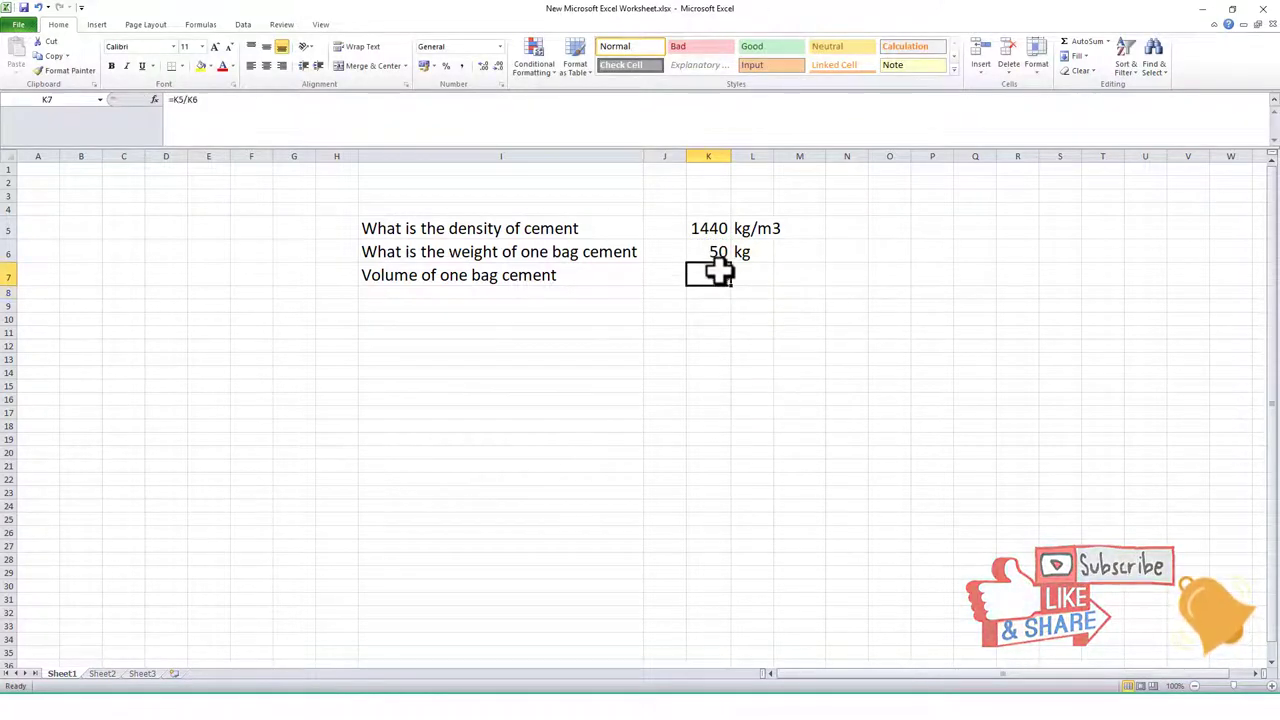
# Step: Copy the formatting of the bag weight in K6 to the volume value in K7
pyautogui.click(714, 252)
pyautogui.click(65, 70)
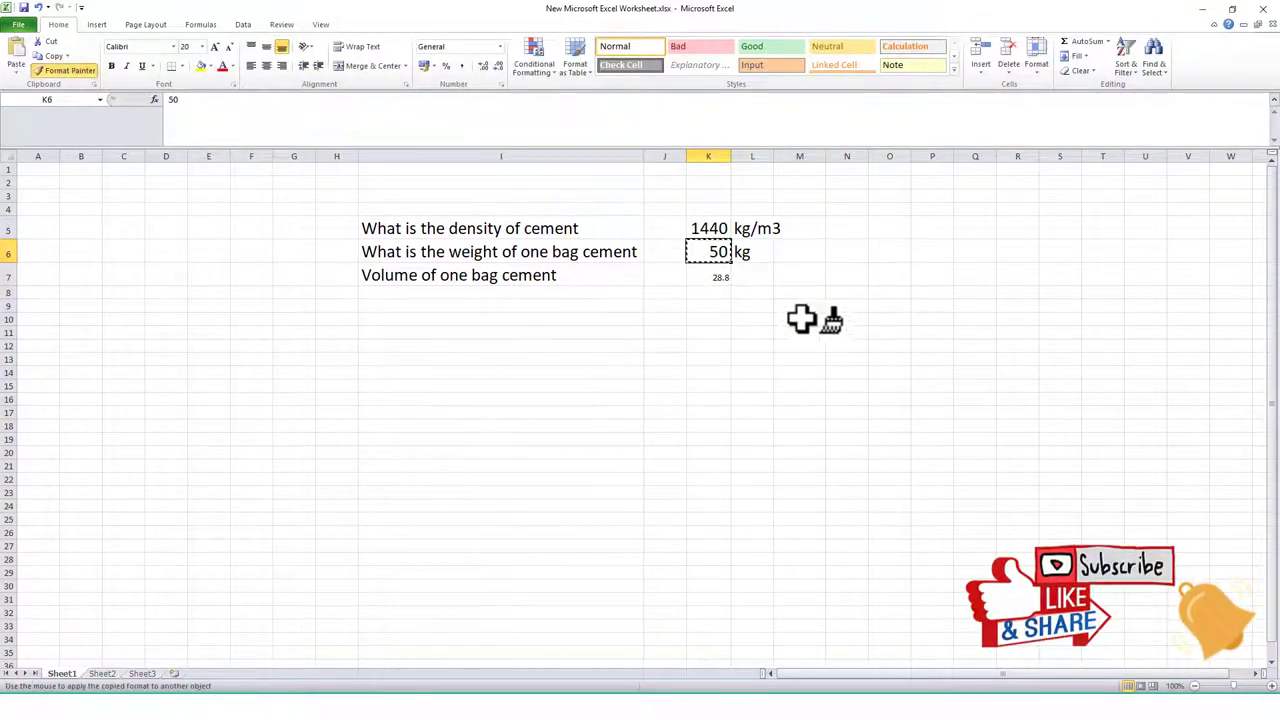
pyautogui.click(708, 275)
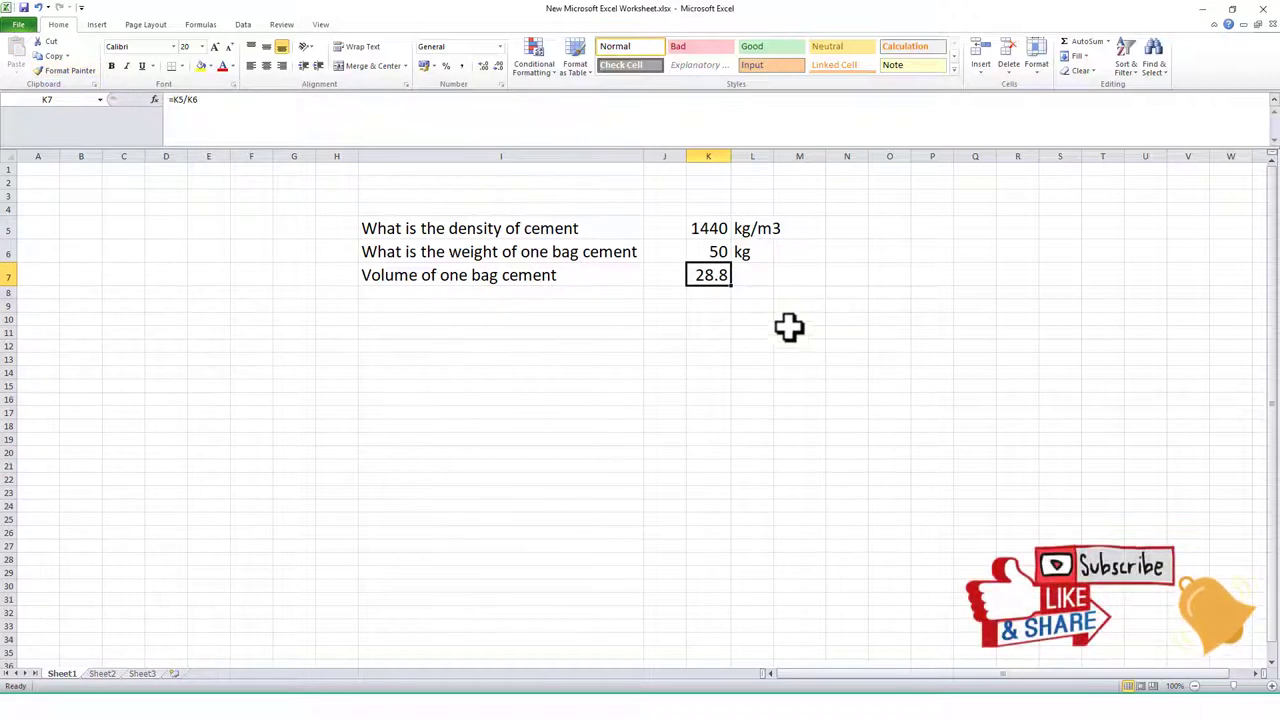
# Step: Replace the formula in K7 with =K6/K5, dividing the bag weight by the cement density
pyautogui.write('=')
pyautogui.click(718, 254)
pyautogui.write('/')
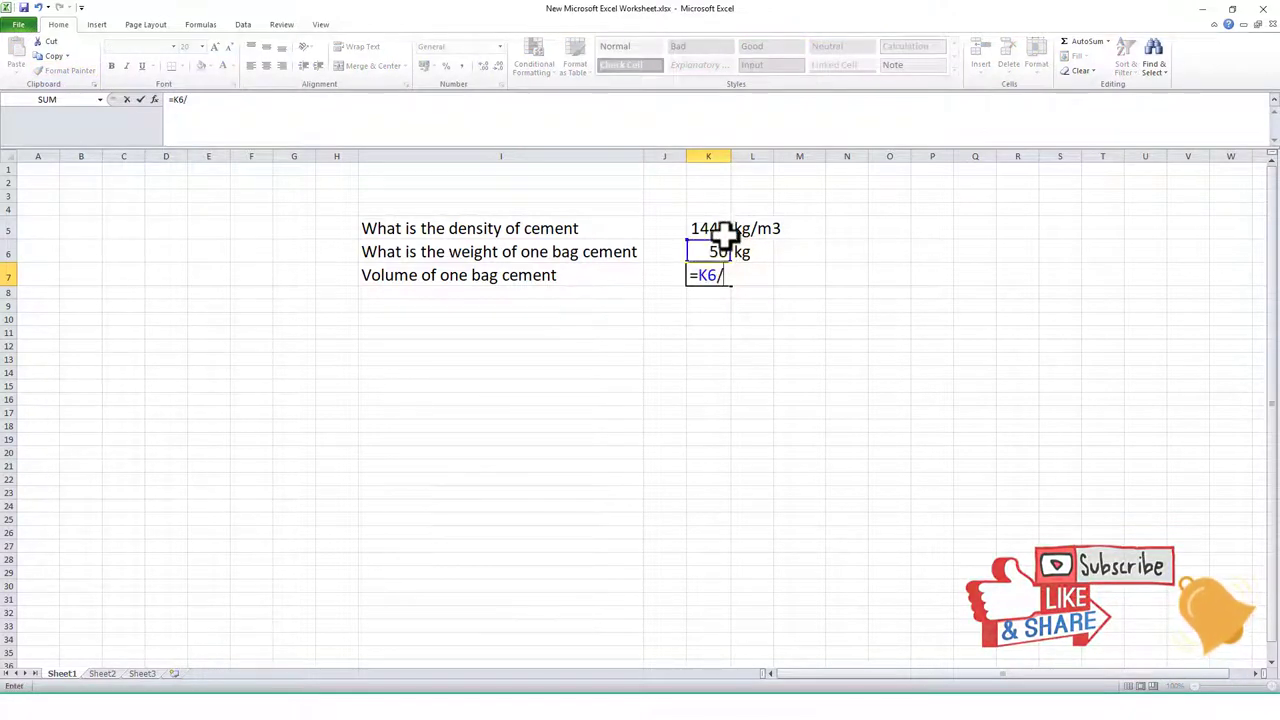
pyautogui.click(724, 230)
pyautogui.press('Return')
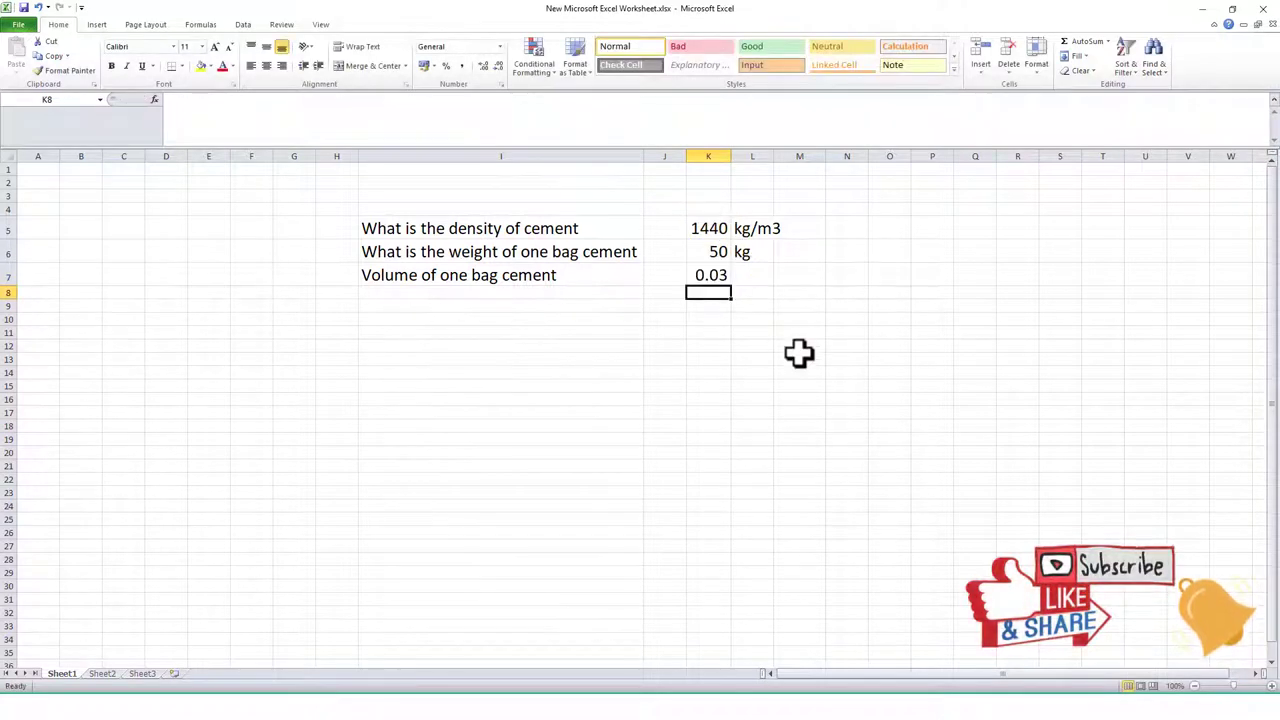
# Step: Enter the unit m3 in L7 and give it the formatting of the kg unit in L6
pyautogui.click(745, 279)
pyautogui.write('m3')
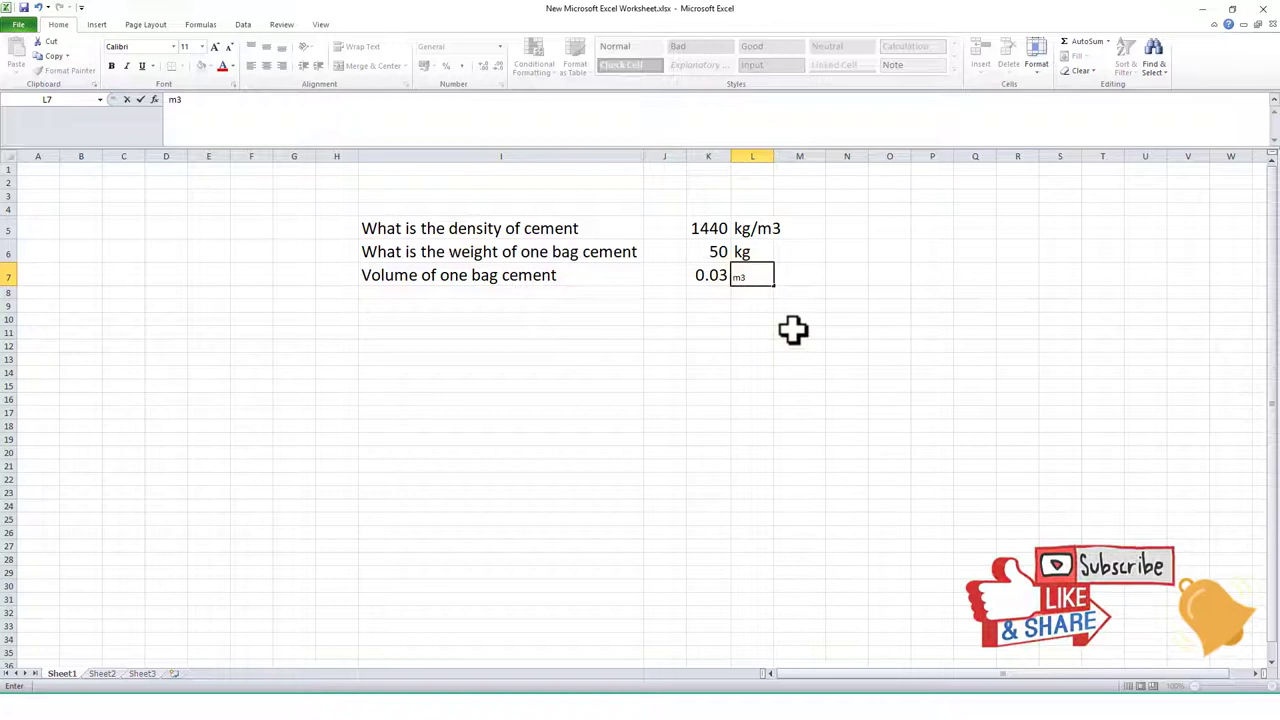
pyautogui.click(793, 330)
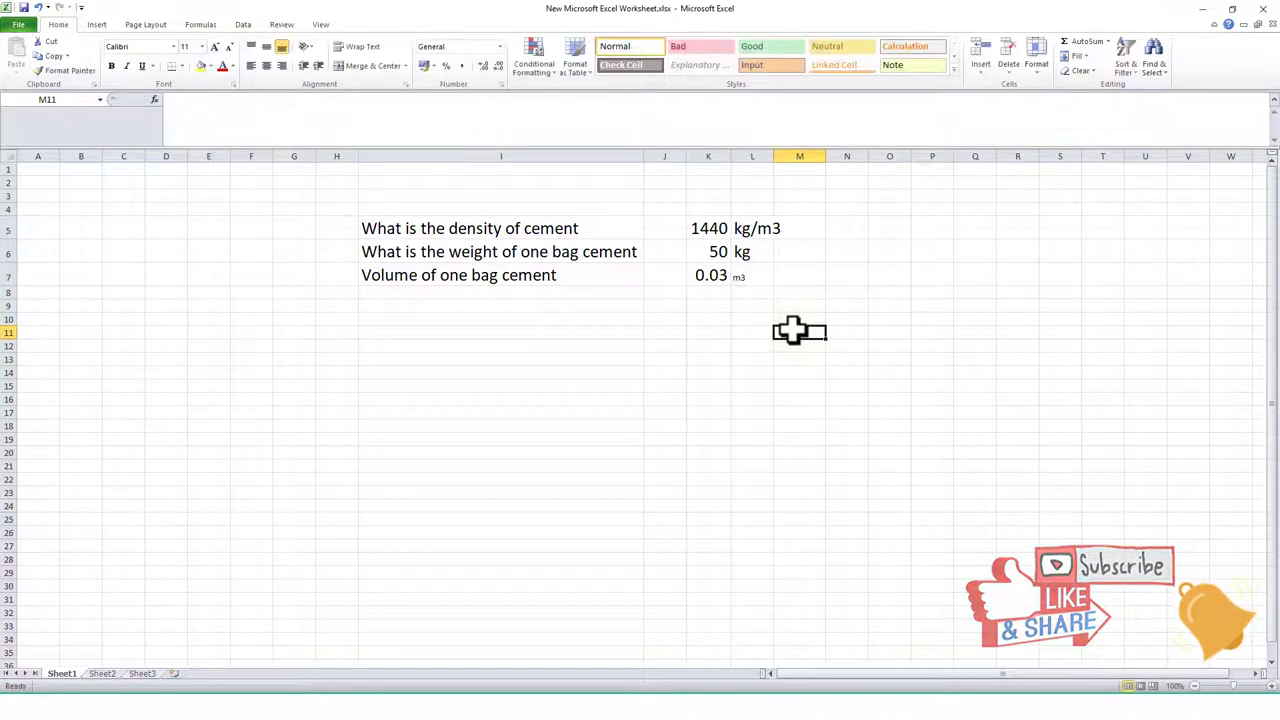
pyautogui.click(751, 254)
pyautogui.click(65, 70)
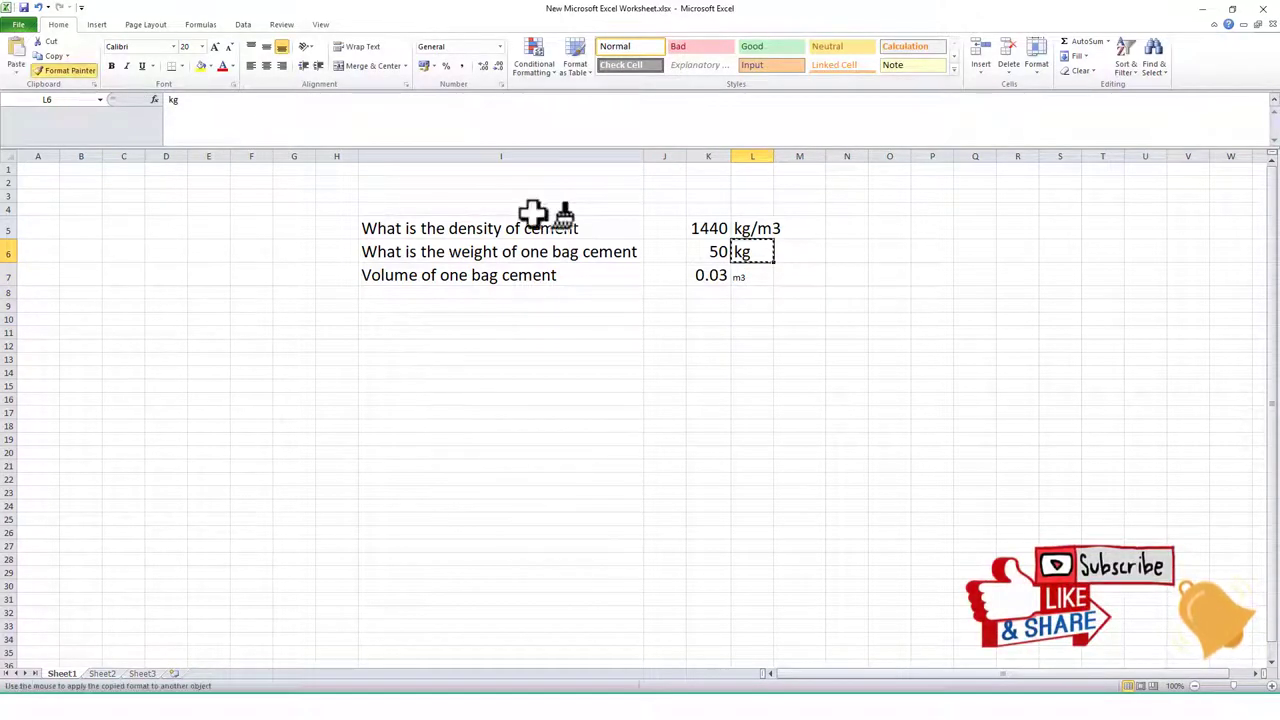
pyautogui.click(751, 277)
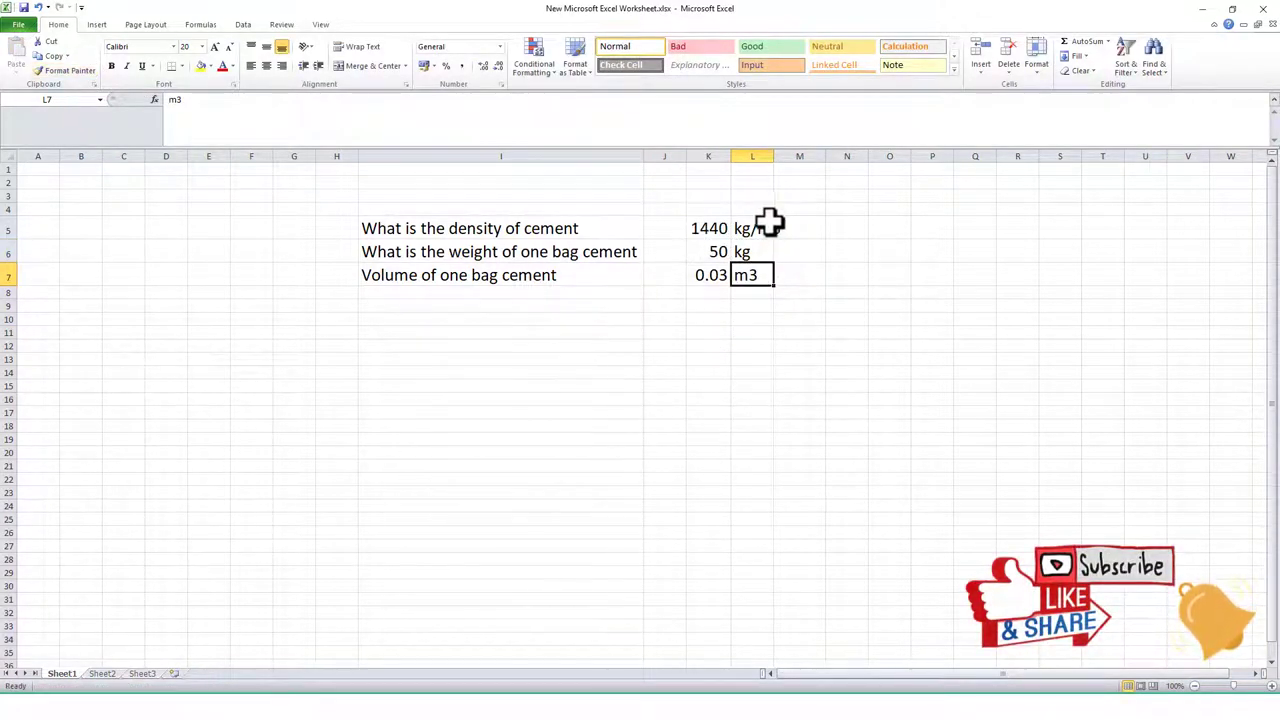
# Step: Autofit column L to the width of its unit text
pyautogui.moveTo(722, 229); pyautogui.dragTo(718, 255)
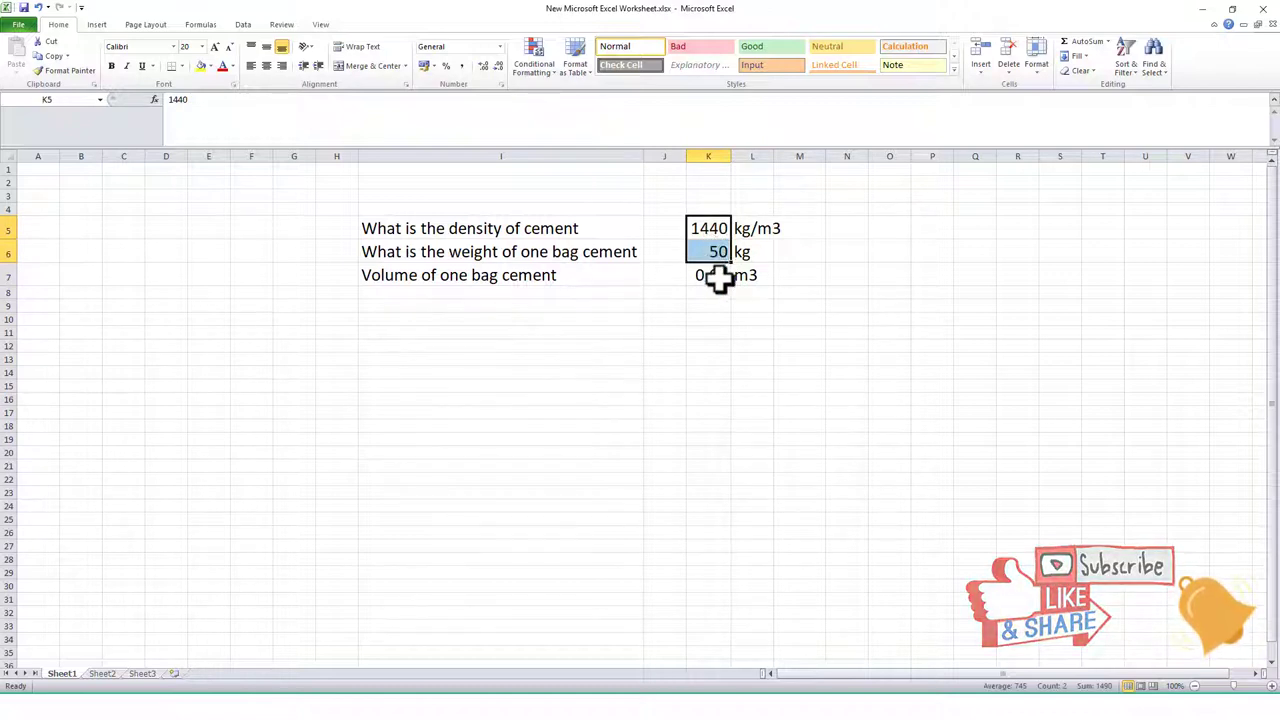
pyautogui.click(628, 229)
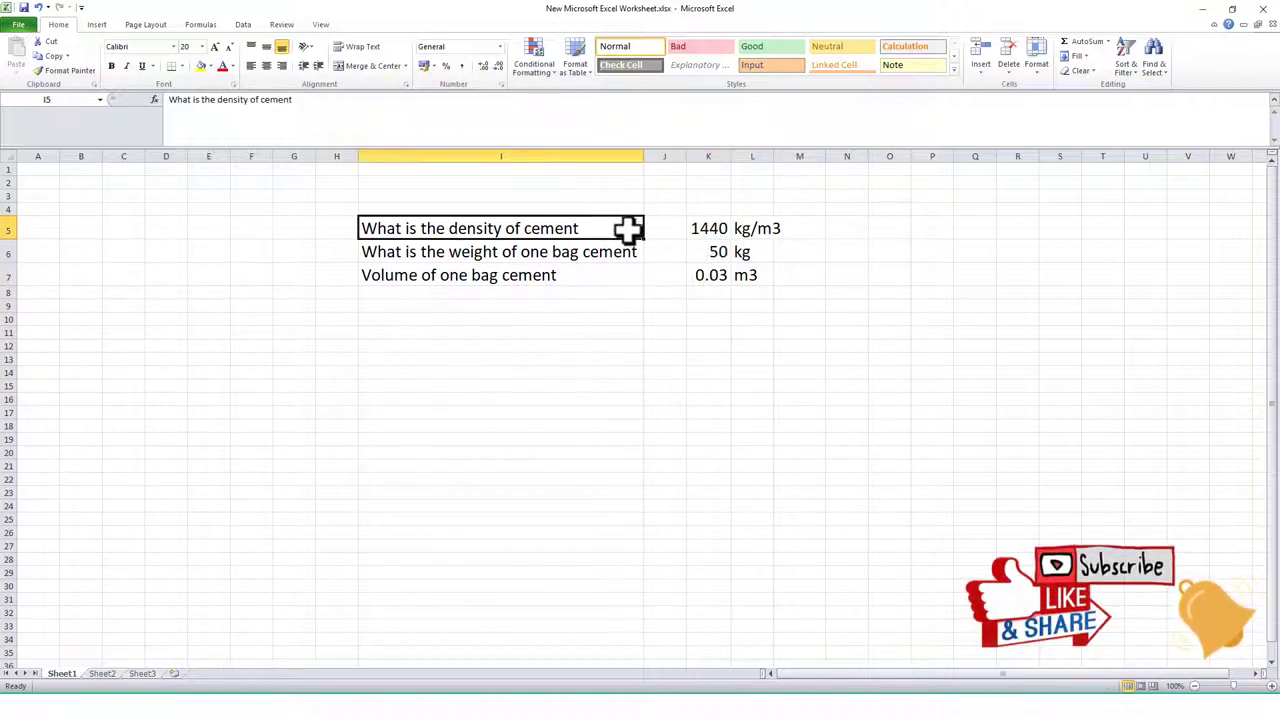
pyautogui.doubleClick(775, 156)
pyautogui.click(500, 258)
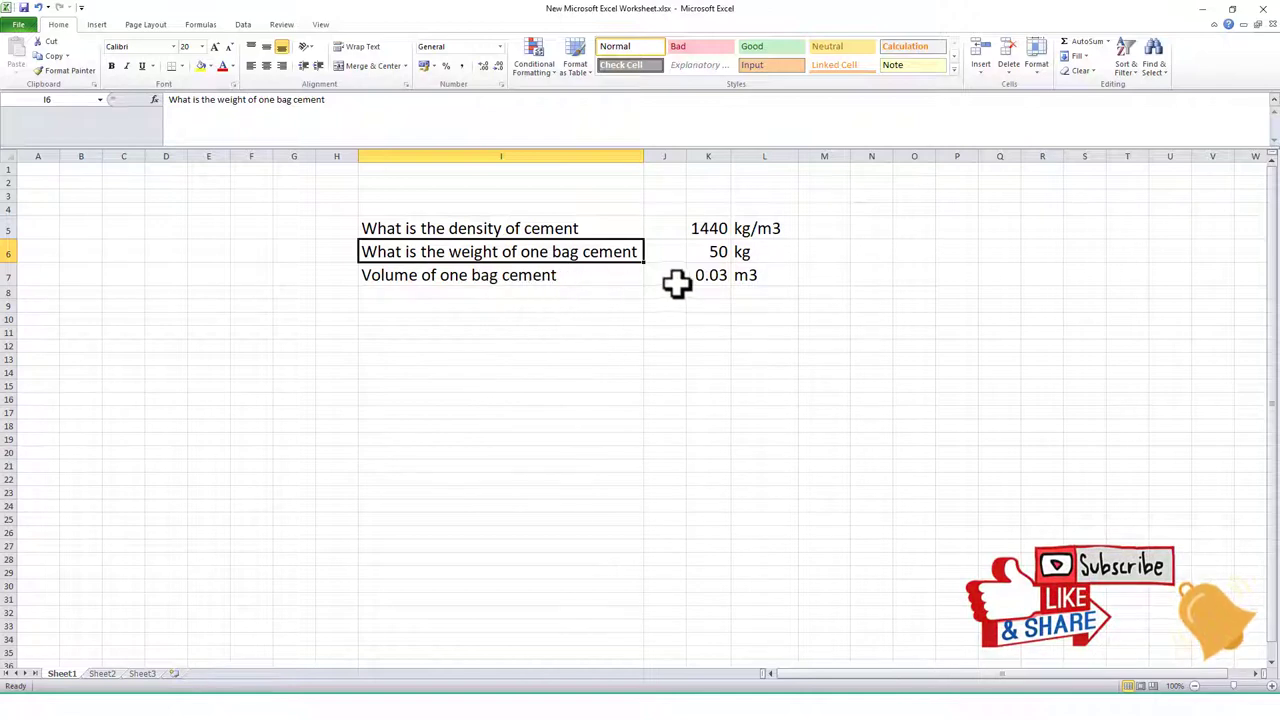
# Step: Enter the label "No.of Bags in 1 m3" in cell I8
pyautogui.click(549, 293)
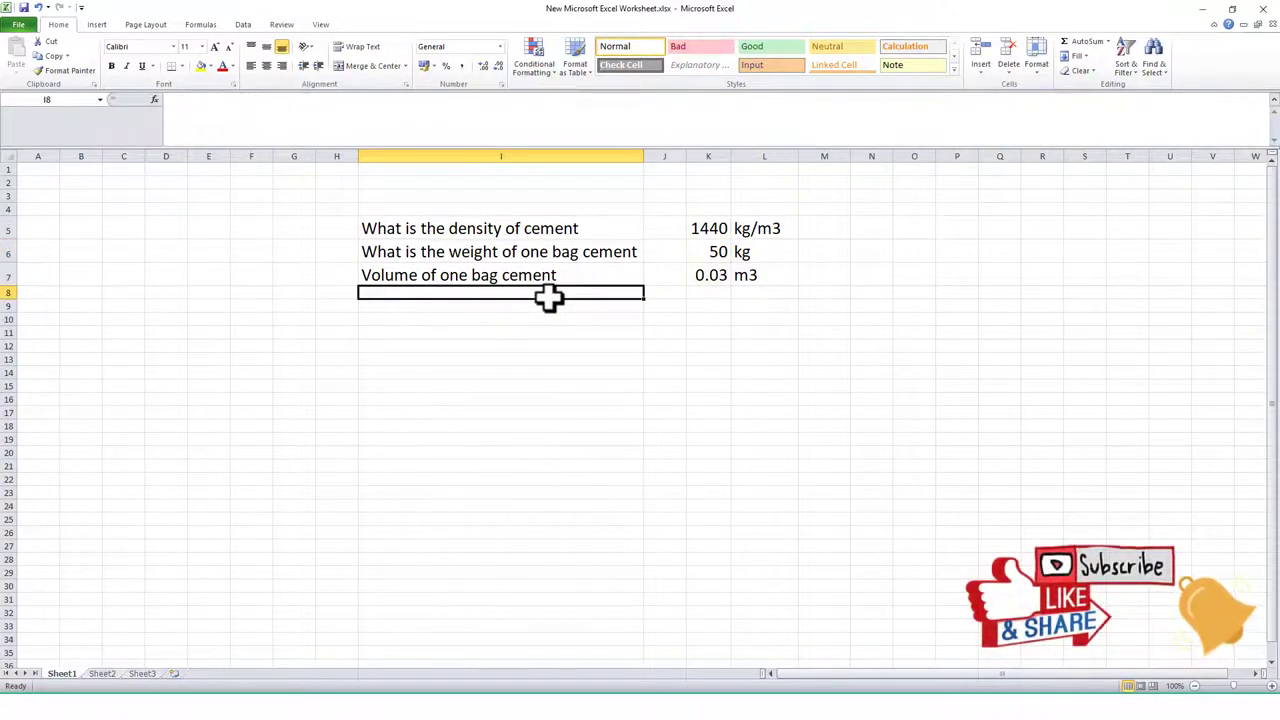
pyautogui.write('No.of Bags in 1 m3')
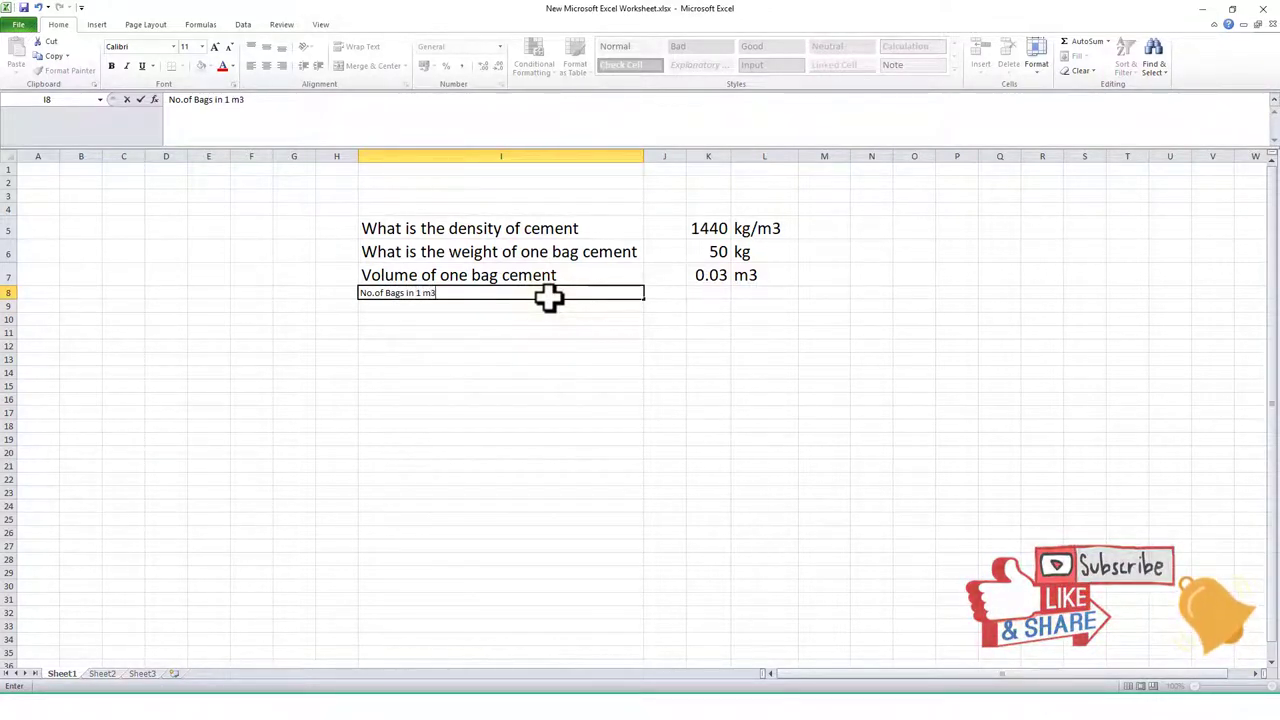
pyautogui.click(530, 425)
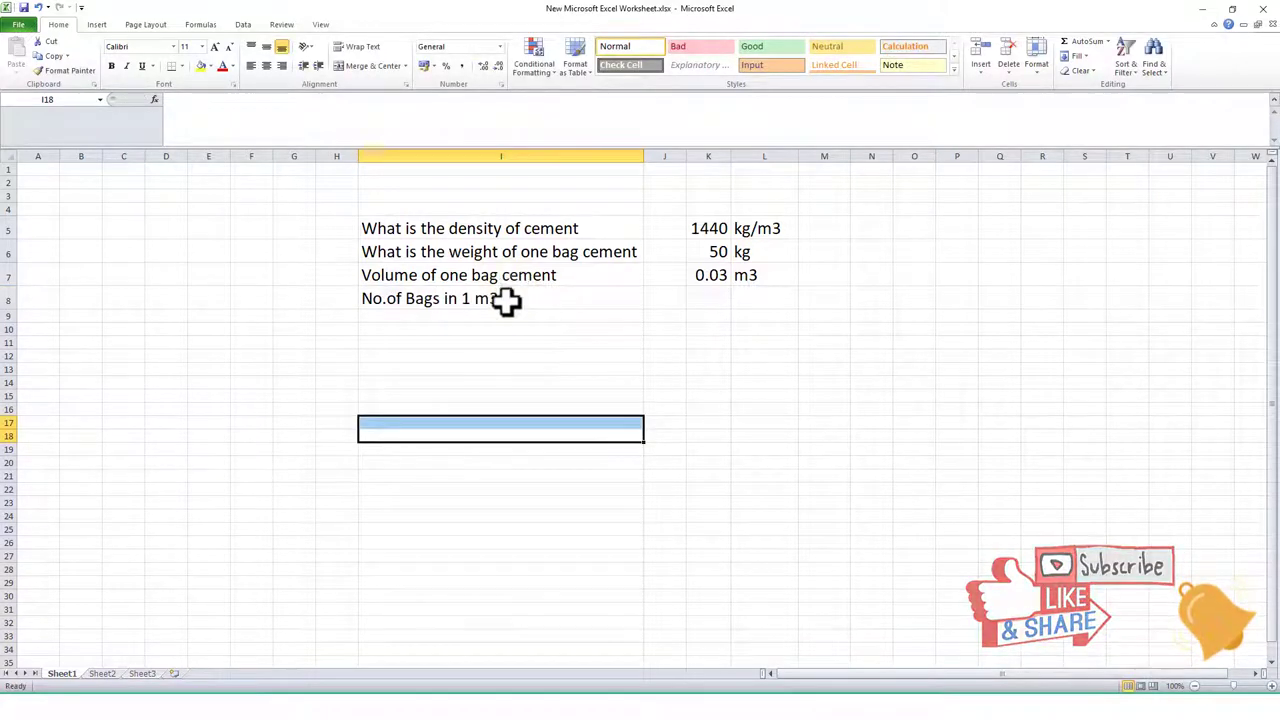